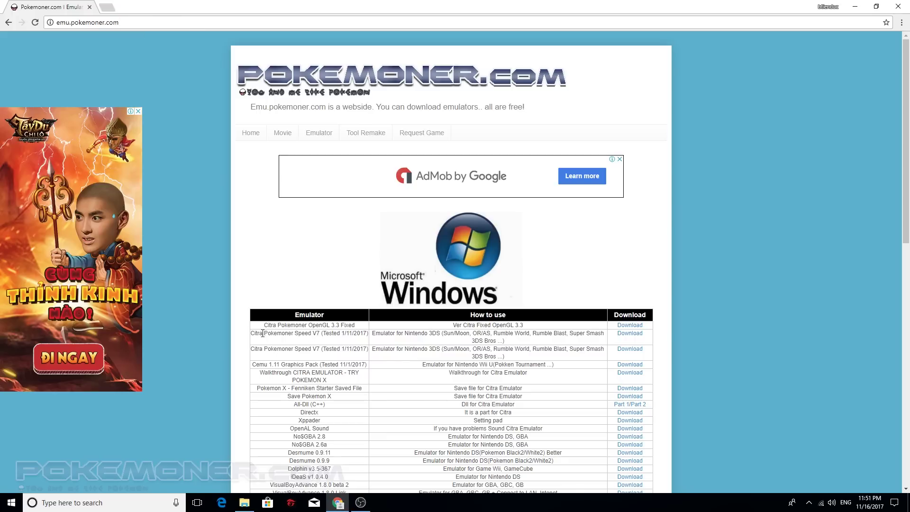
# - Try to download the first Citra Pokemoner Speed V7 zip from the emulator table
pyautogui.moveTo(250, 334); pyautogui.dragTo(284, 334)
pyautogui.click(283, 334)
pyautogui.click(630, 335)
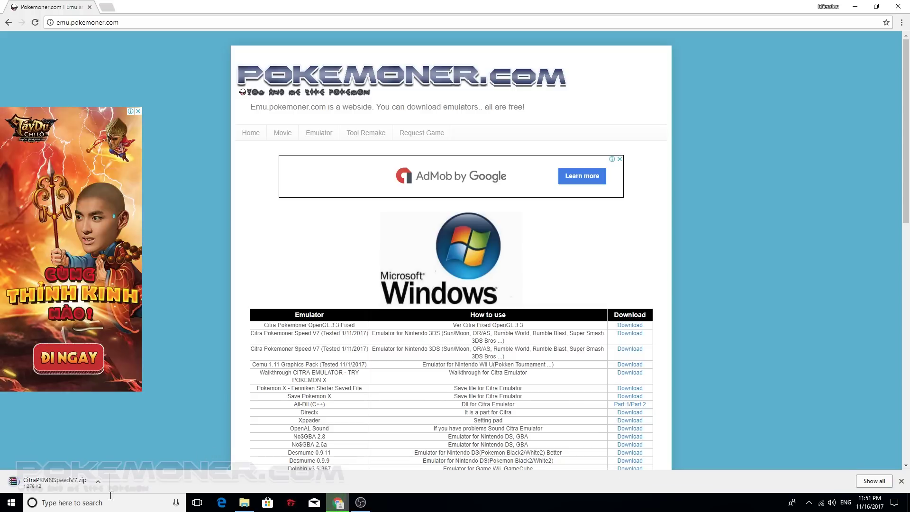
pyautogui.click(96, 478)
pyautogui.click(114, 468)
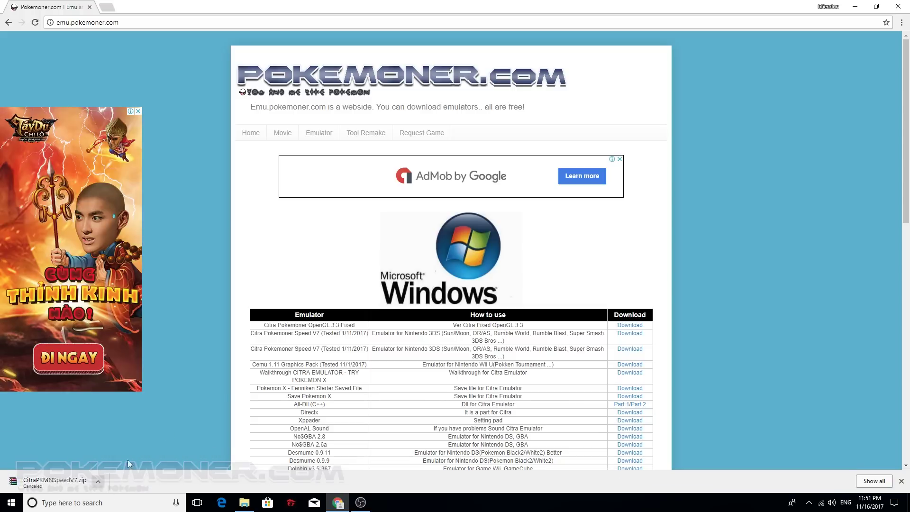
# - Switch to File Explorer and extract the CitraPKMNSpeedV7 zip in the Youtube folder into a CitraPKMNSpeedV7 subfolder
pyautogui.click(863, 5)
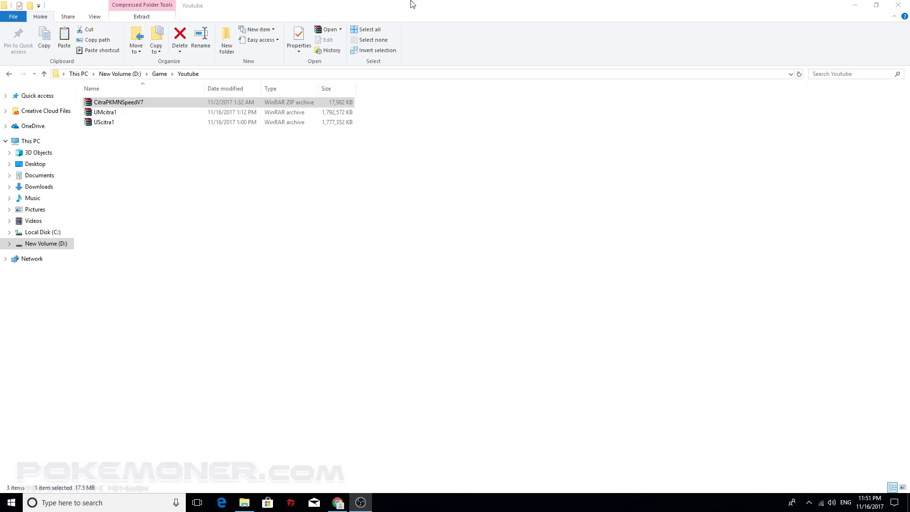
pyautogui.click(111, 113)
pyautogui.click(117, 121)
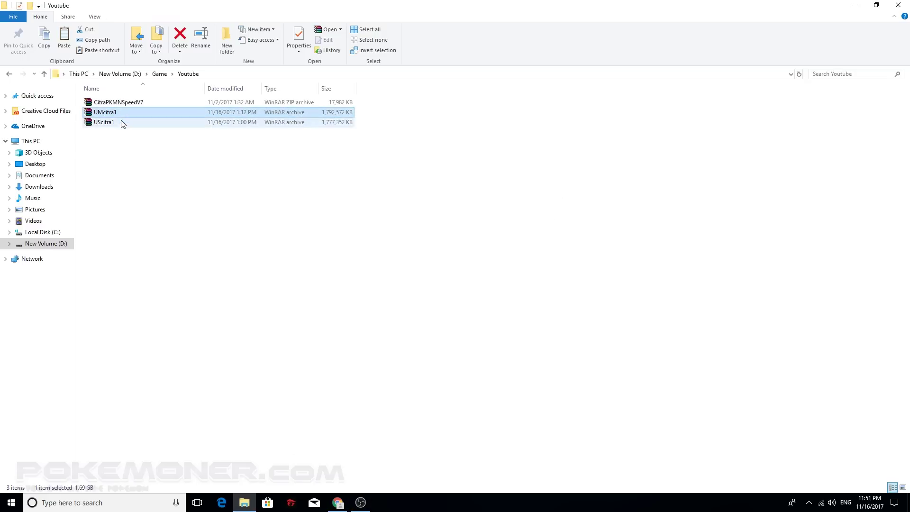
pyautogui.click(121, 110)
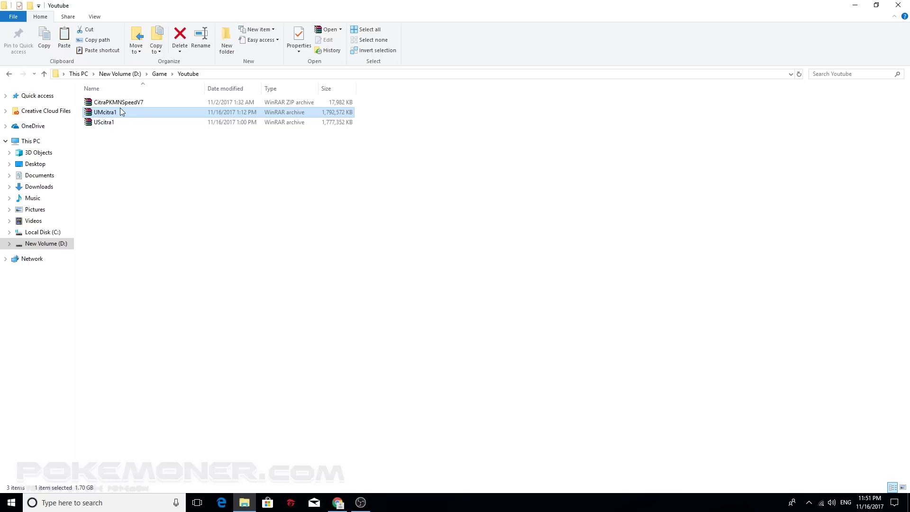
pyautogui.click(128, 106)
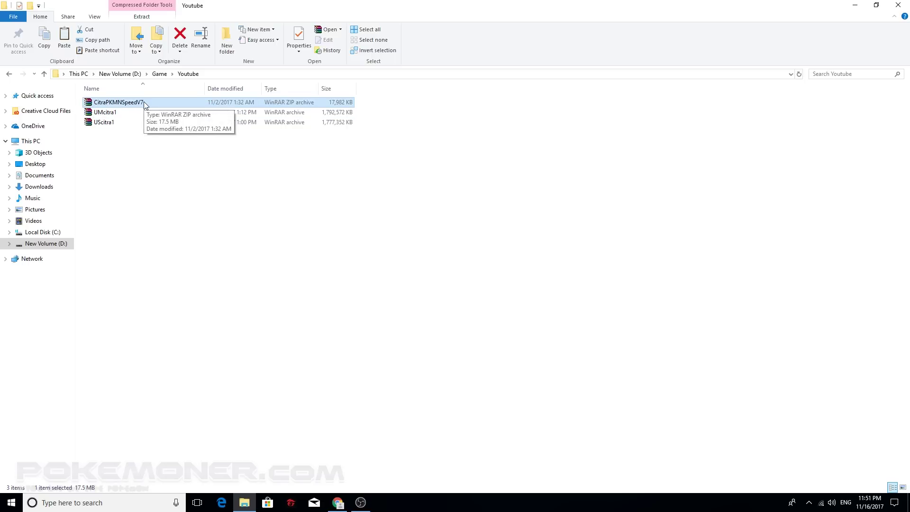
pyautogui.rightClick(185, 104)
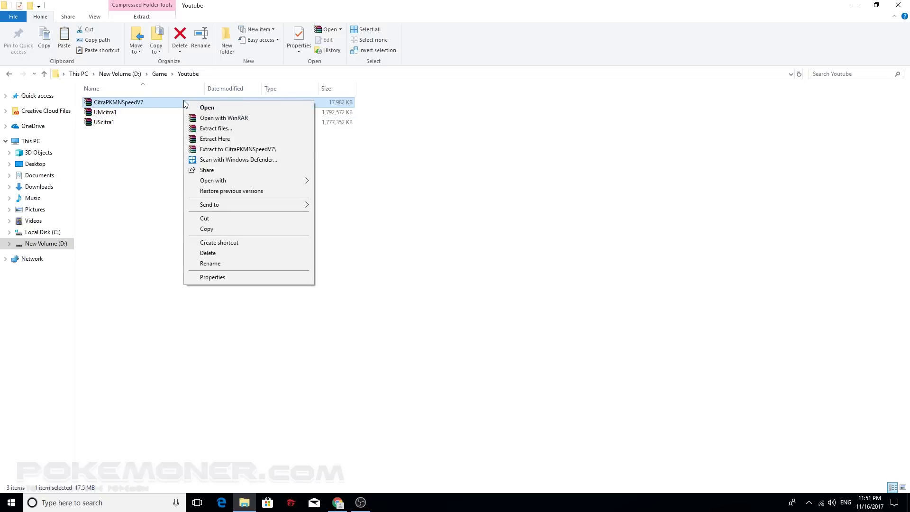
pyautogui.click(228, 149)
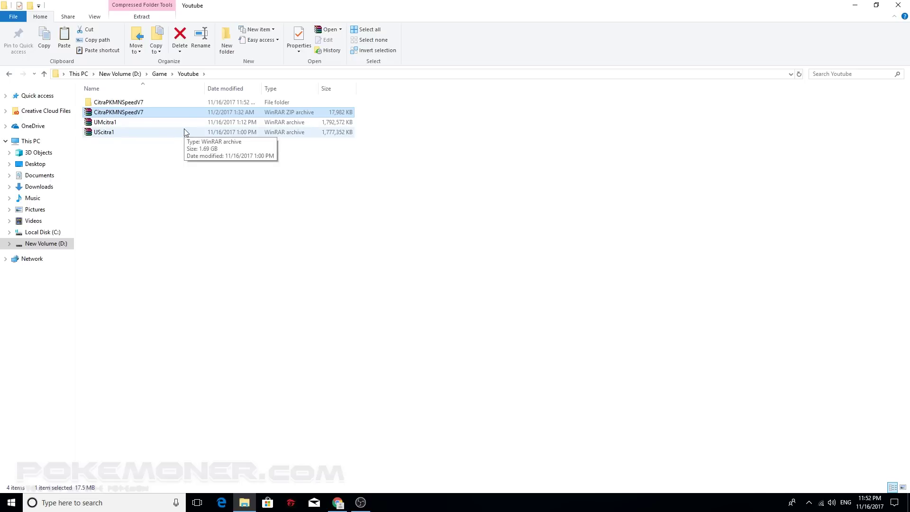
# - Extract the UScitra1 and UMcitra1 archives into folders of the same names and open the UScitra1 folder
pyautogui.click(184, 132)
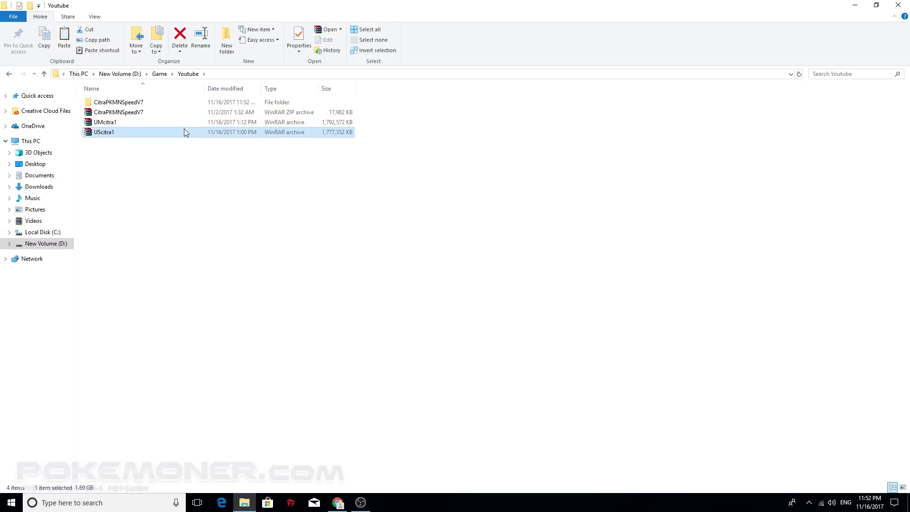
pyautogui.rightClick(185, 132)
pyautogui.click(233, 178)
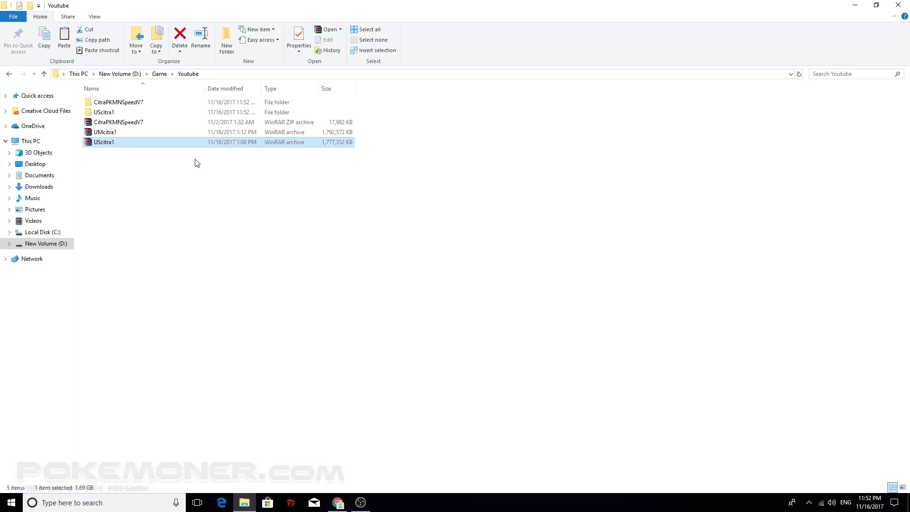
pyautogui.rightClick(163, 133)
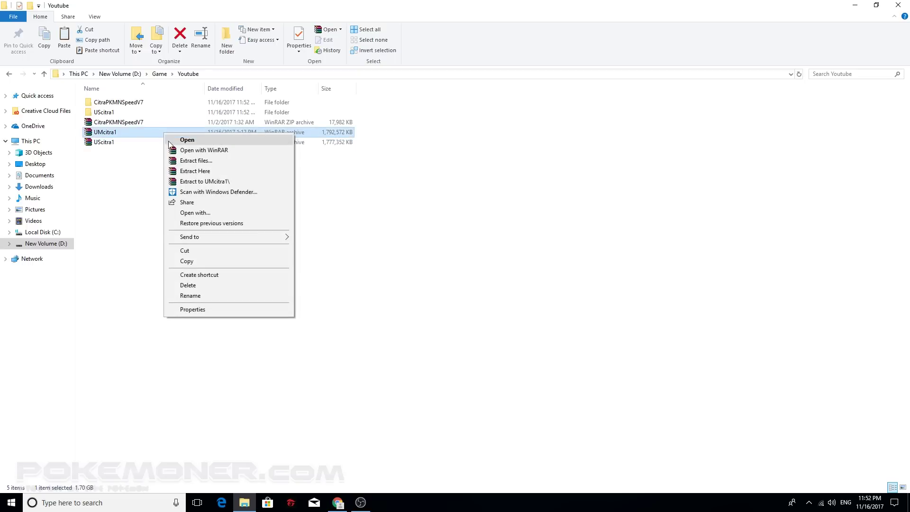
pyautogui.click(210, 181)
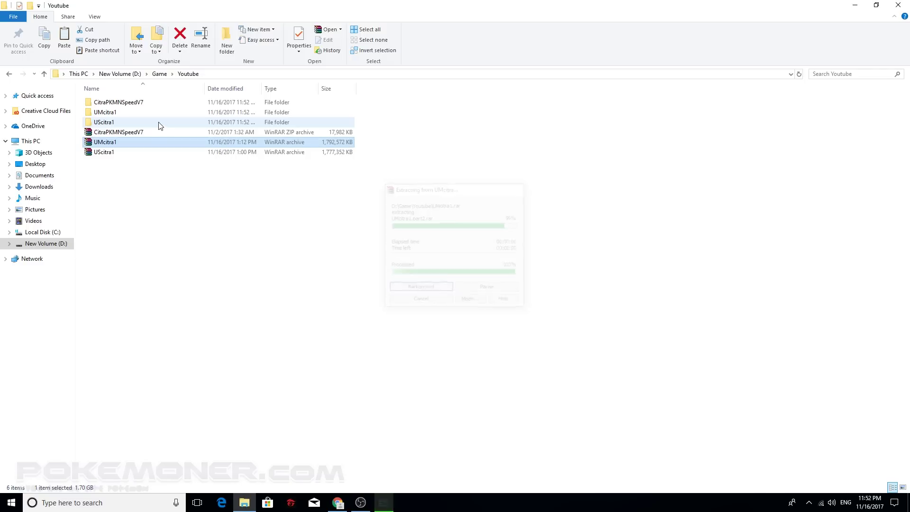
pyautogui.doubleClick(144, 123)
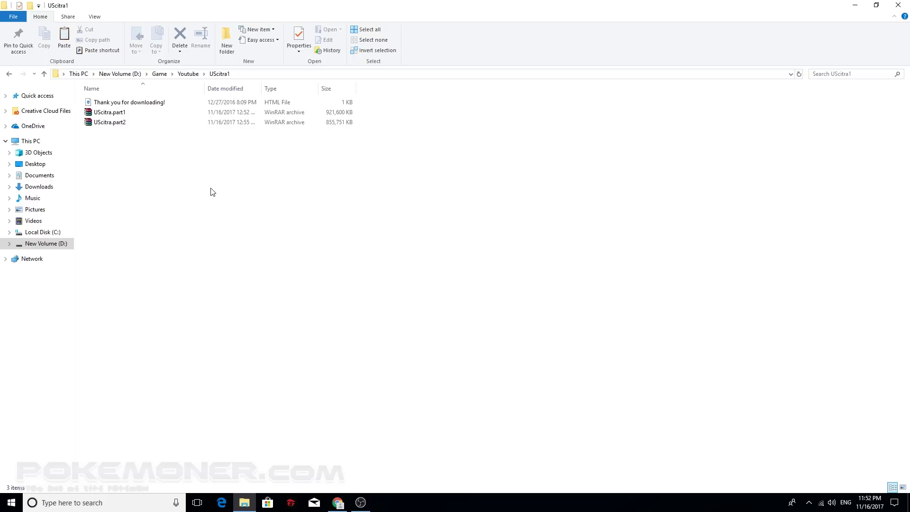
pyautogui.rightClick(175, 117)
pyautogui.click(174, 118)
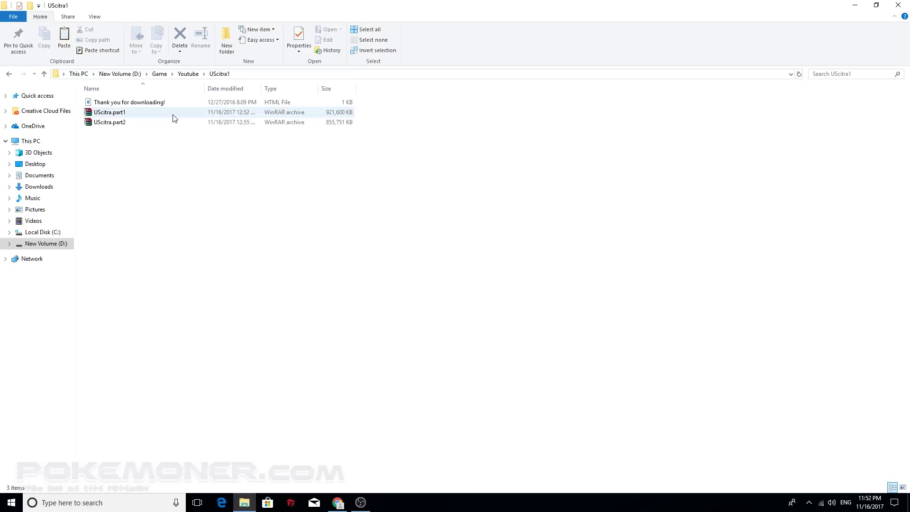
pyautogui.rightClick(176, 117)
pyautogui.rightClick(155, 115)
pyautogui.click(147, 117)
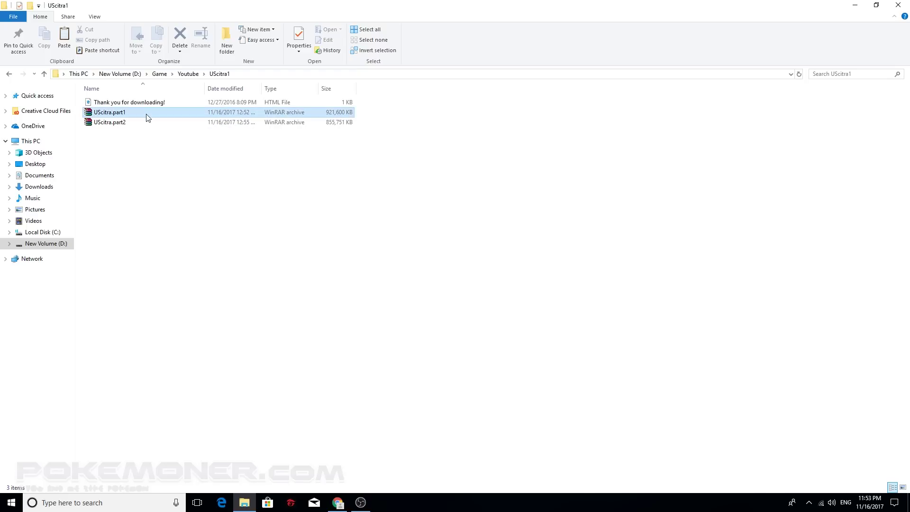
pyautogui.rightClick(147, 116)
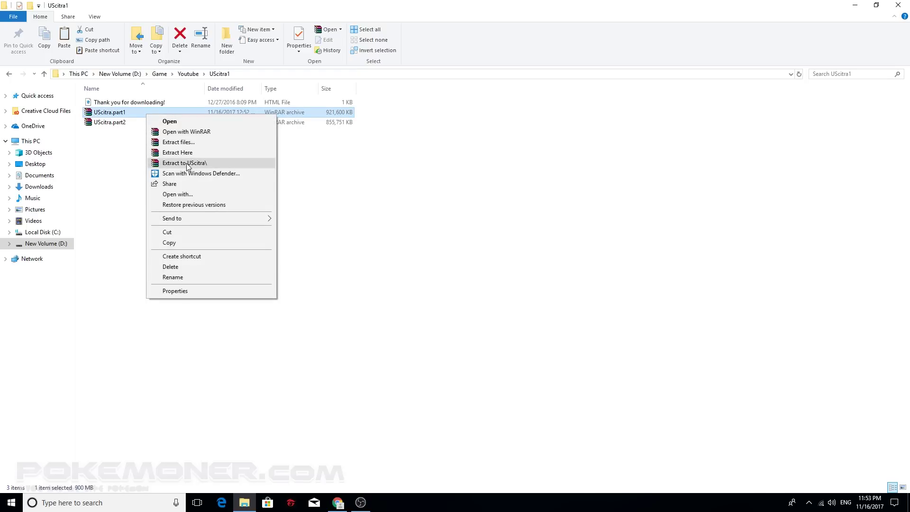
pyautogui.click(378, 198)
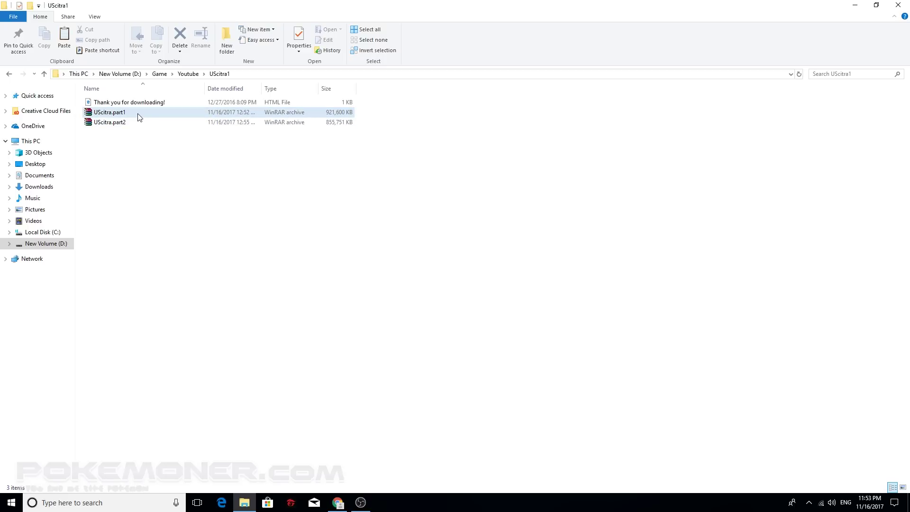
pyautogui.rightClick(153, 112)
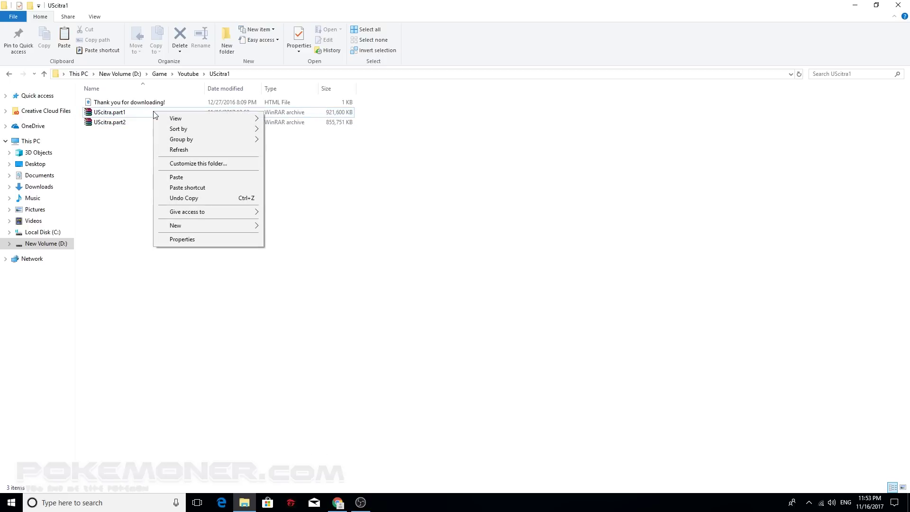
pyautogui.click(141, 151)
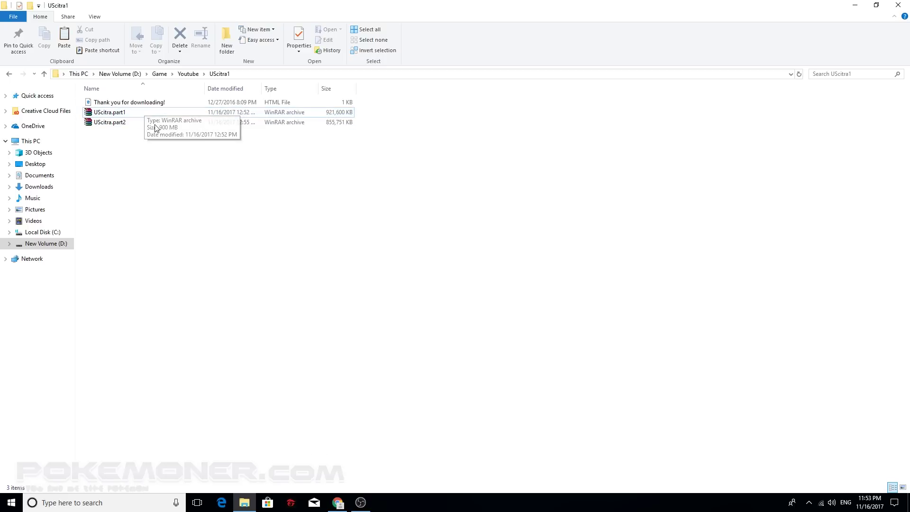
# - Extract the multi-part archive starting with UScitra.part1 into a UScitra subfolder
pyautogui.click(159, 118)
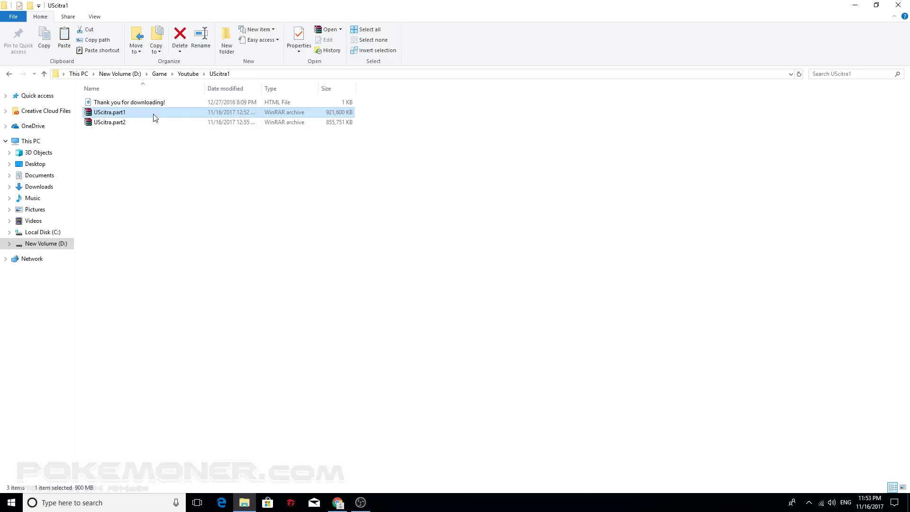
pyautogui.rightClick(153, 117)
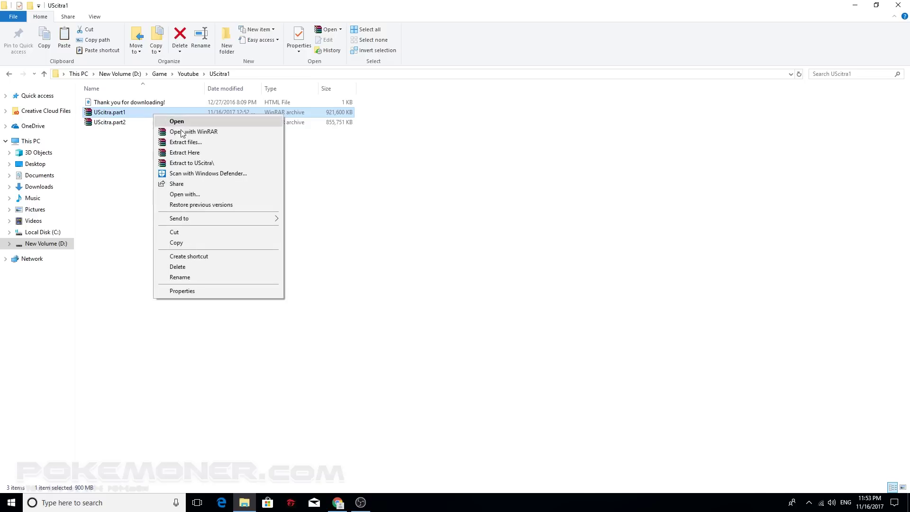
pyautogui.click(192, 163)
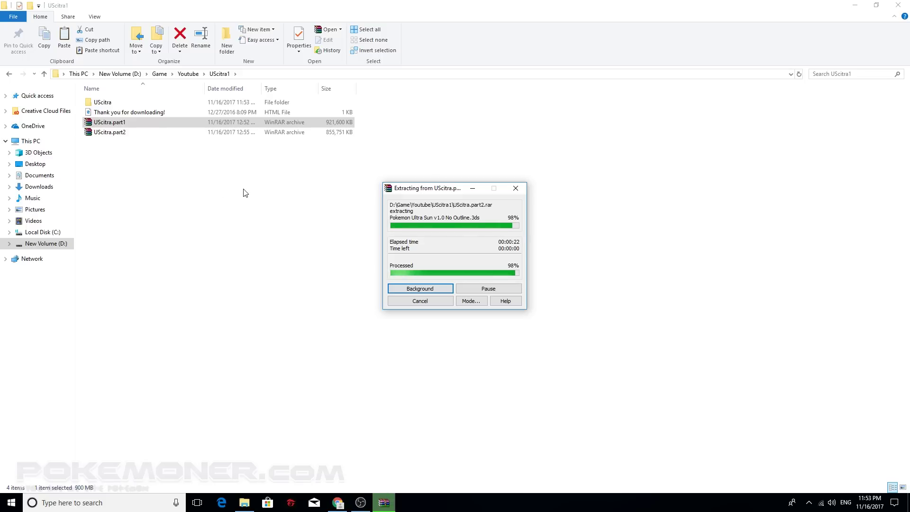
# - Open the extracted UScitra folder and inspect the file details of Pokemon Ultra Sun v1.0 No Outline in its properties
pyautogui.doubleClick(131, 104)
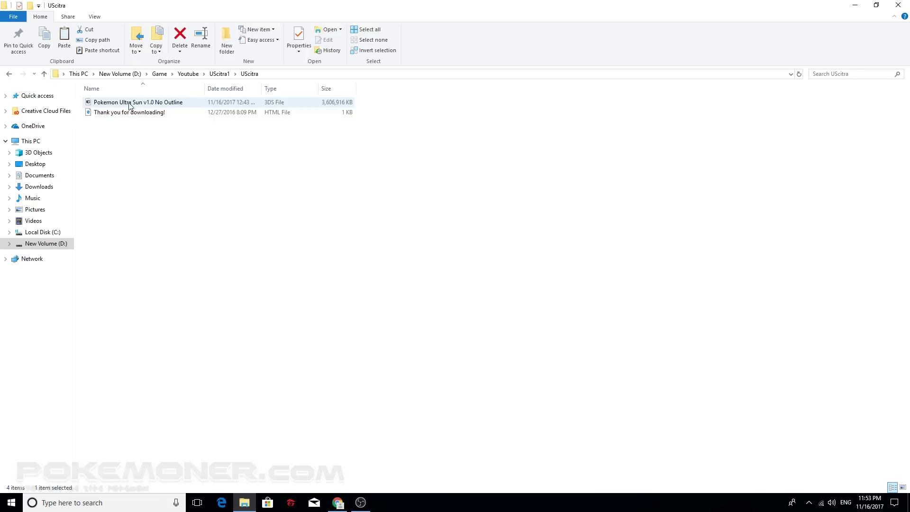
pyautogui.click(140, 112)
pyautogui.click(146, 103)
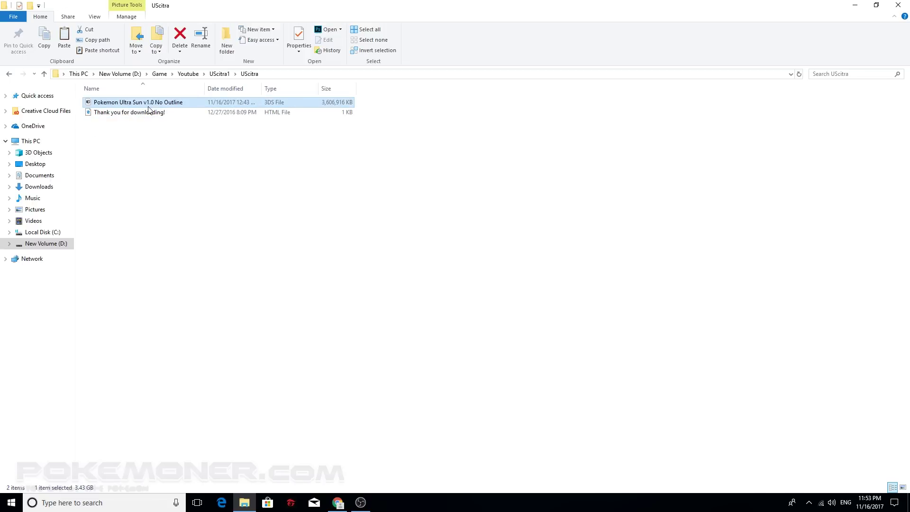
pyautogui.click(151, 109)
pyautogui.click(159, 105)
pyautogui.rightClick(160, 106)
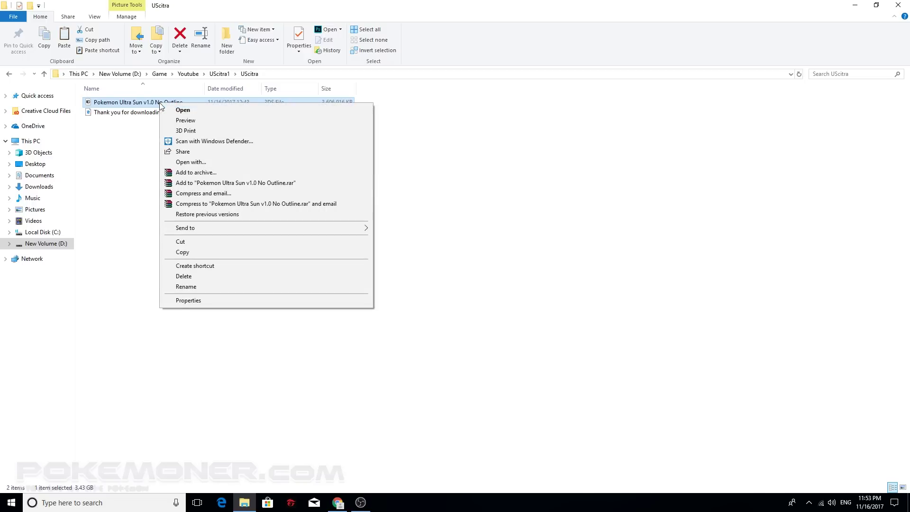
pyautogui.click(252, 301)
pyautogui.click(224, 126)
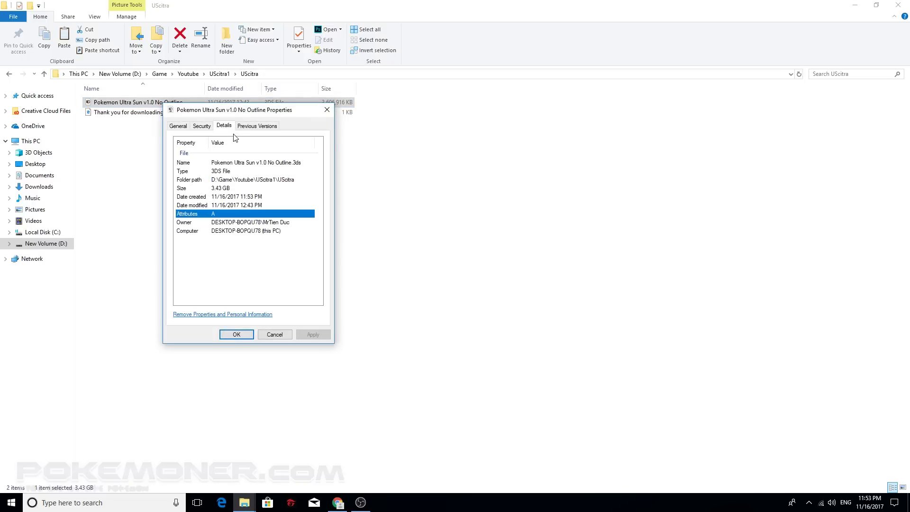
pyautogui.click(226, 199)
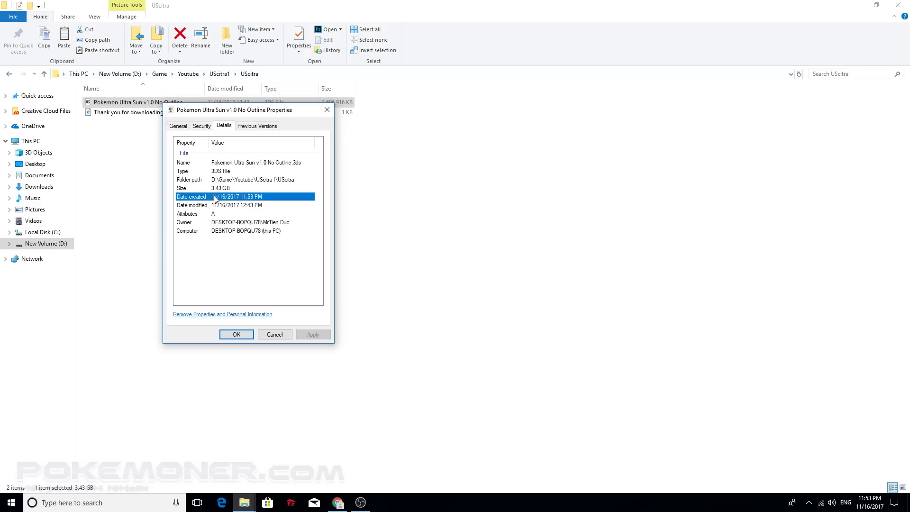
pyautogui.click(219, 206)
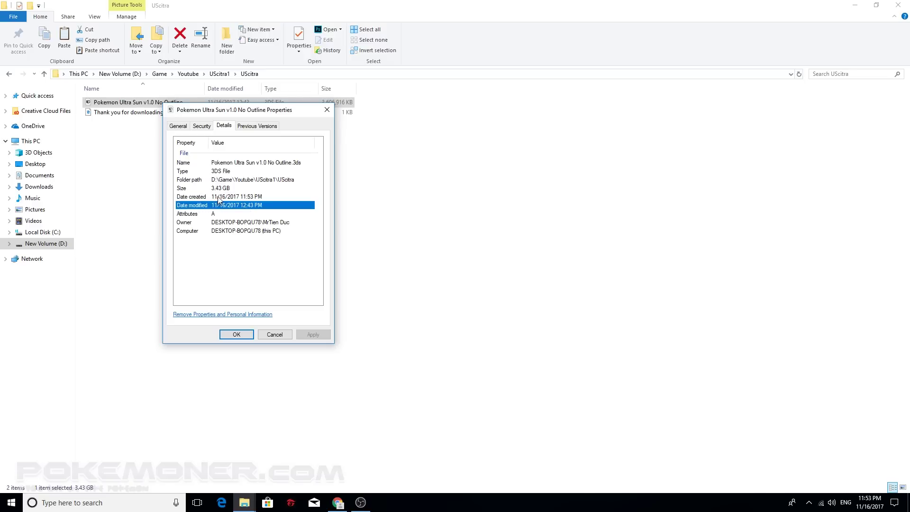
pyautogui.click(237, 335)
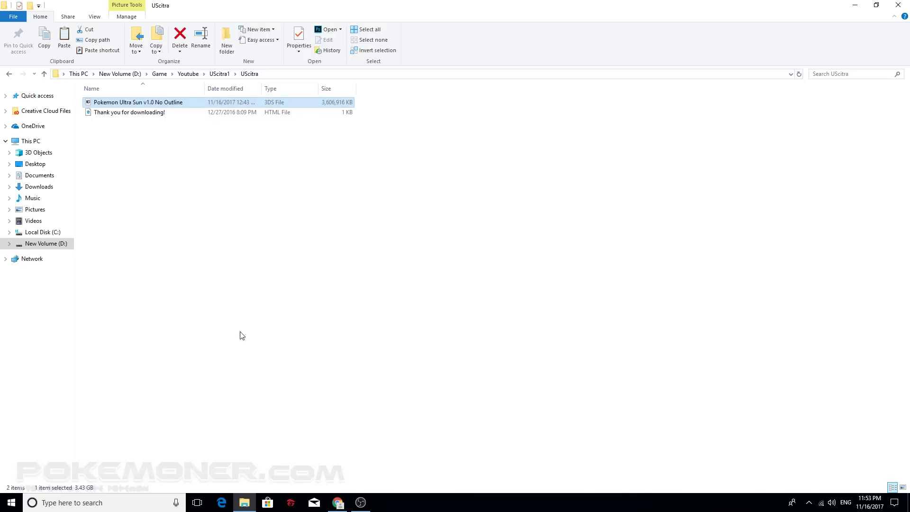
# - Extract UMcitra1.part1 from the UMcitra1 folder inside Youtube into a UMcitra1 subfolder
pyautogui.click(189, 73)
pyautogui.doubleClick(136, 113)
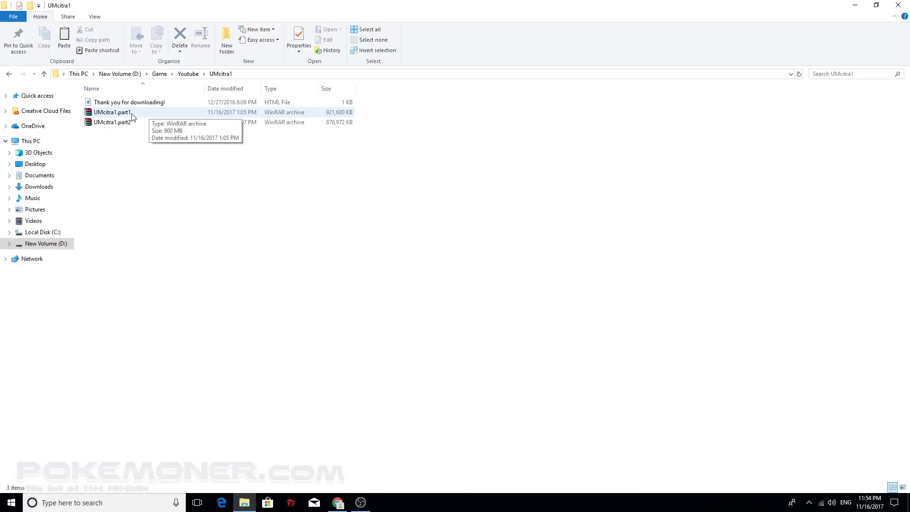
pyautogui.rightClick(132, 115)
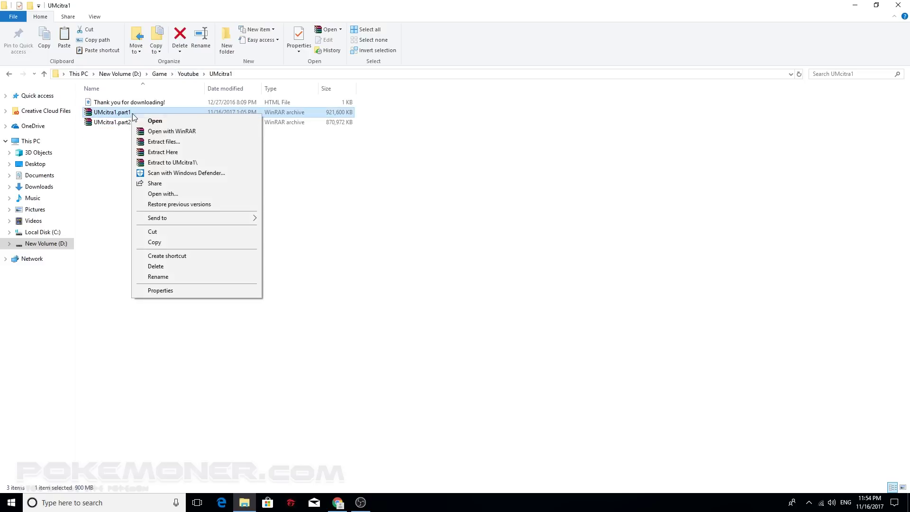
pyautogui.click(189, 163)
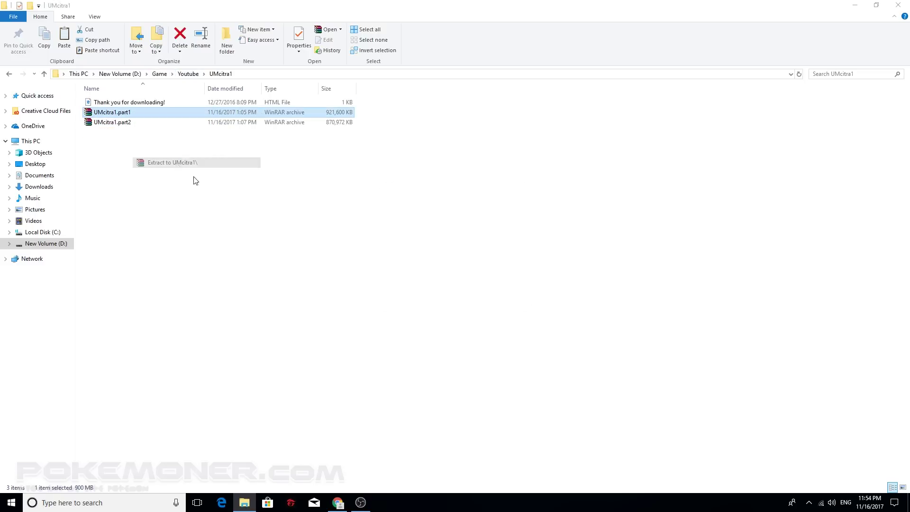
# - Open the inner CitraPKMNSpeedV7 folder inside Youtube and launch the citra-qt application
pyautogui.click(189, 74)
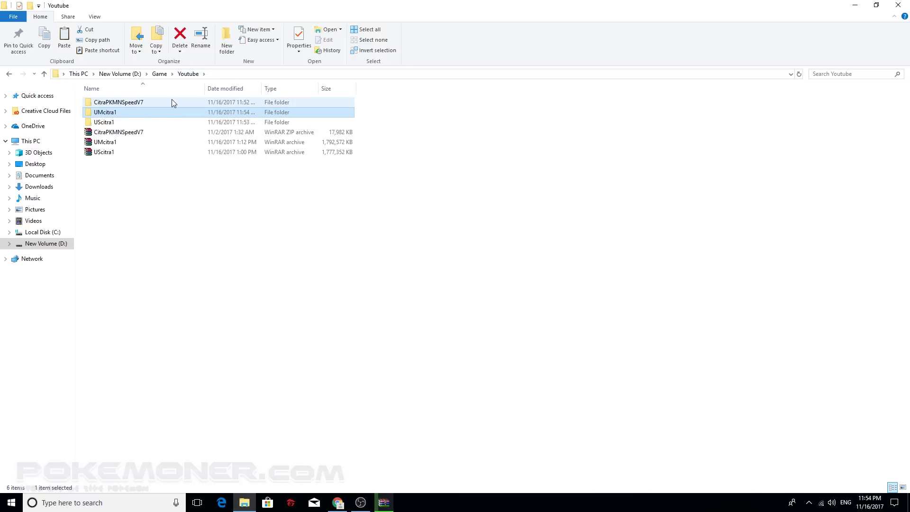
pyautogui.doubleClick(167, 103)
pyautogui.doubleClick(166, 103)
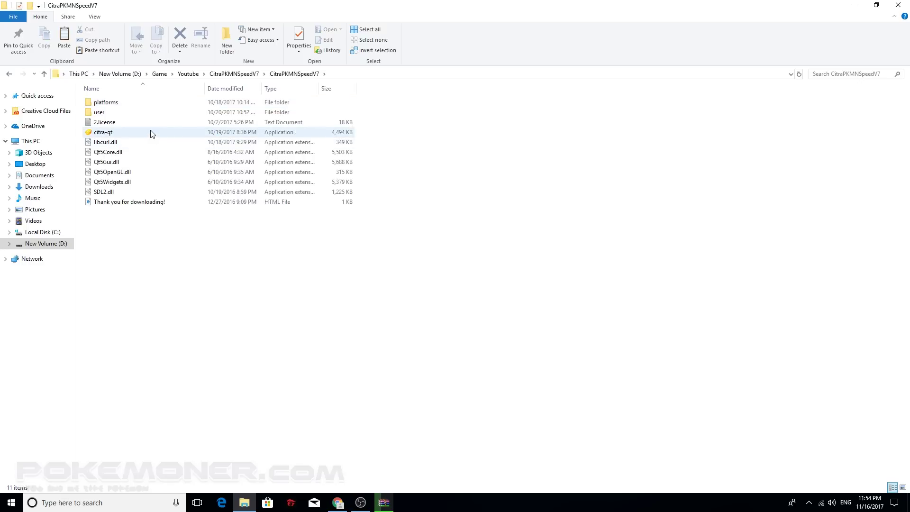
pyautogui.doubleClick(152, 132)
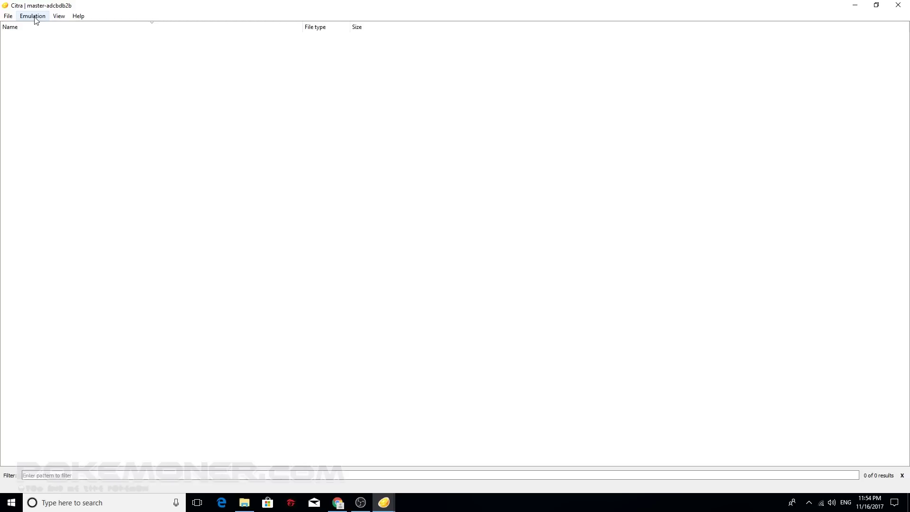
# - Open the emulator configuration and review the System settings and the Input button mappings
pyautogui.click(40, 18)
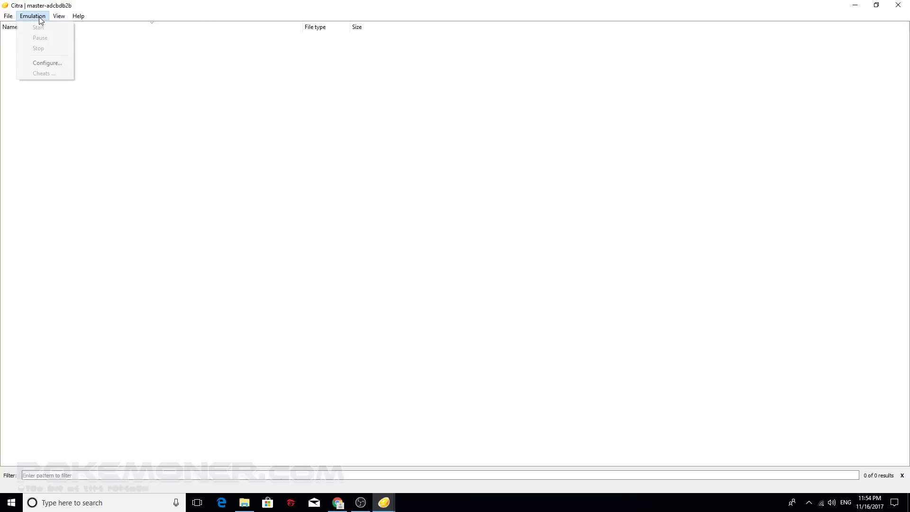
pyautogui.click(46, 63)
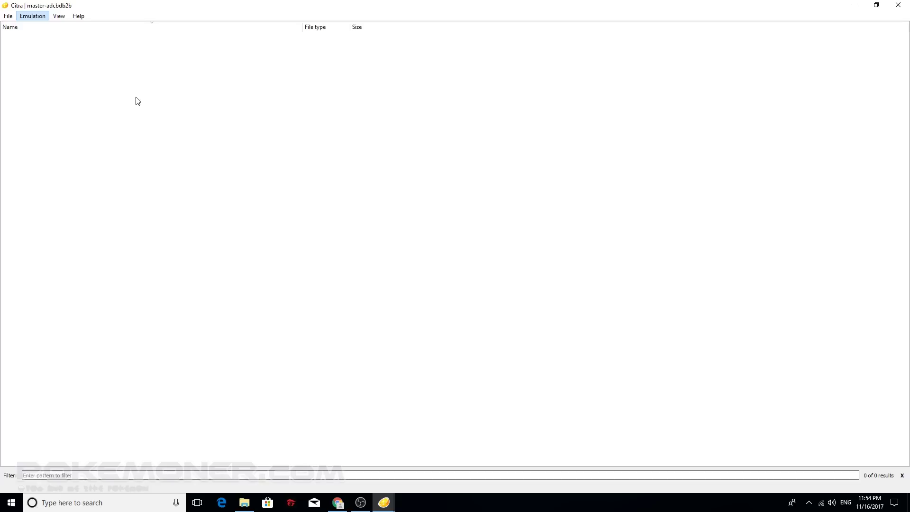
pyautogui.click(326, 143)
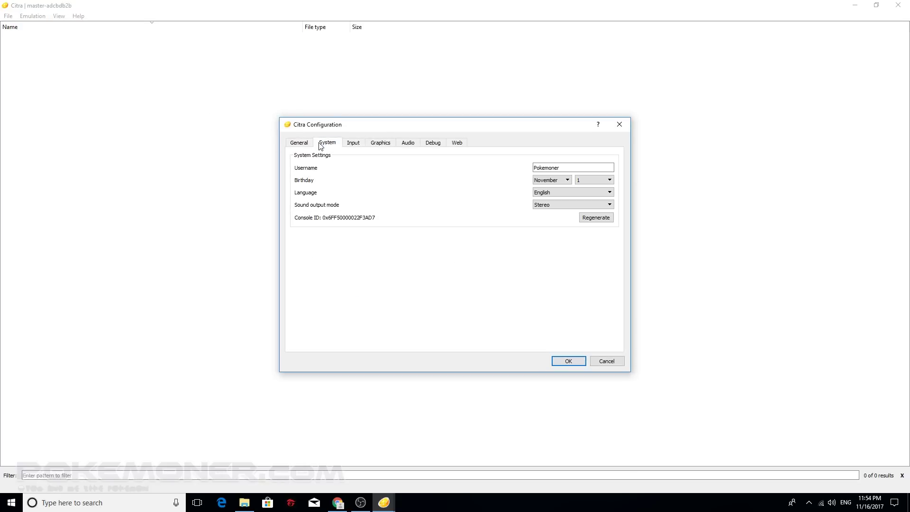
pyautogui.click(549, 168)
pyautogui.click(354, 143)
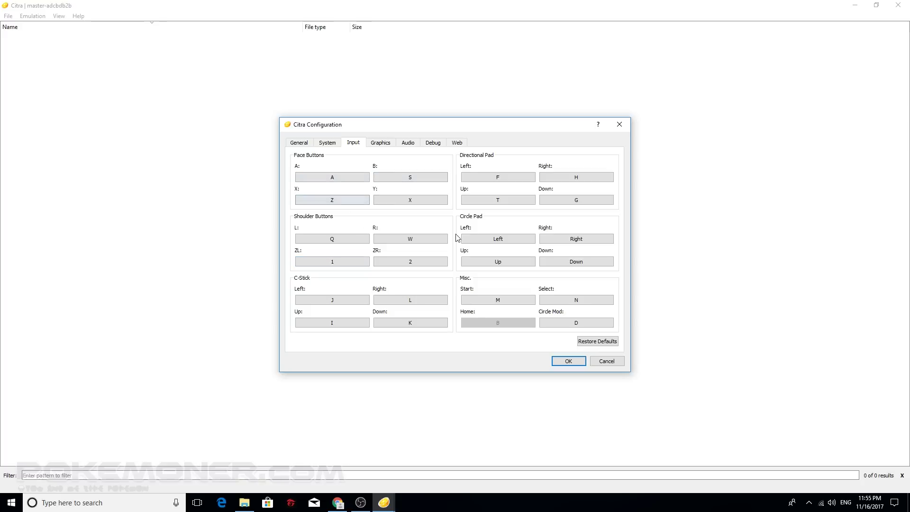
# - Set the internal resolution to 2x Native (800x480) in the graphics settings
pyautogui.click(380, 143)
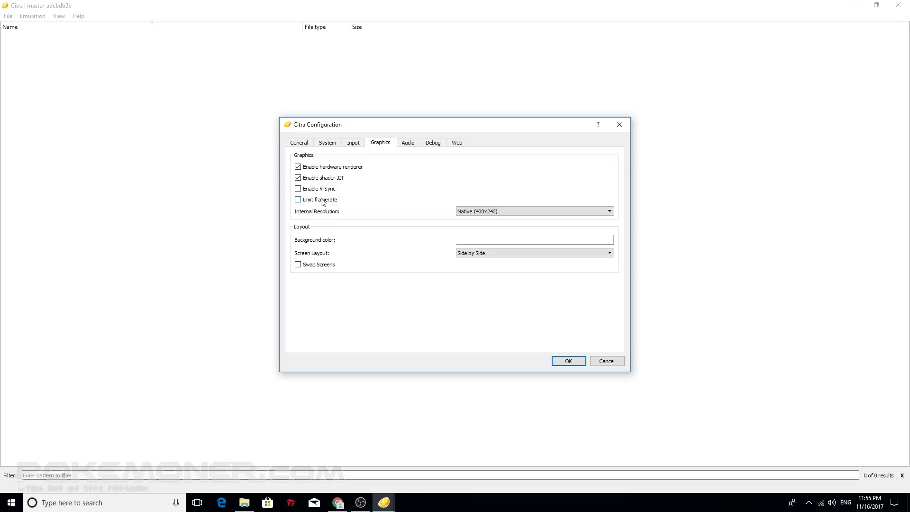
pyautogui.click(475, 211)
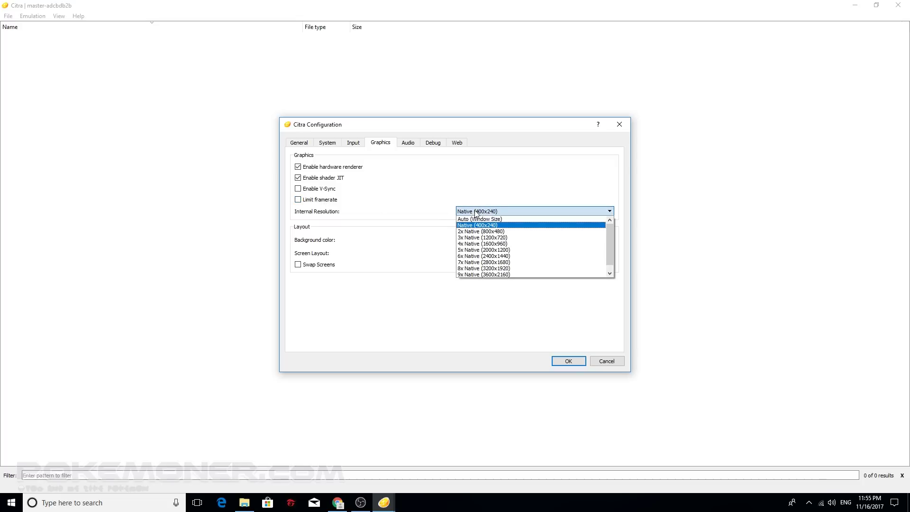
pyautogui.click(482, 227)
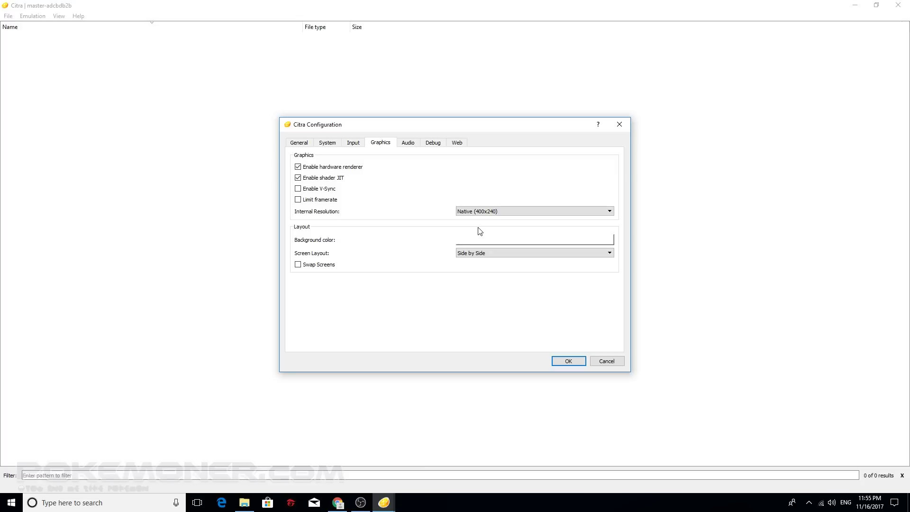
pyautogui.click(484, 212)
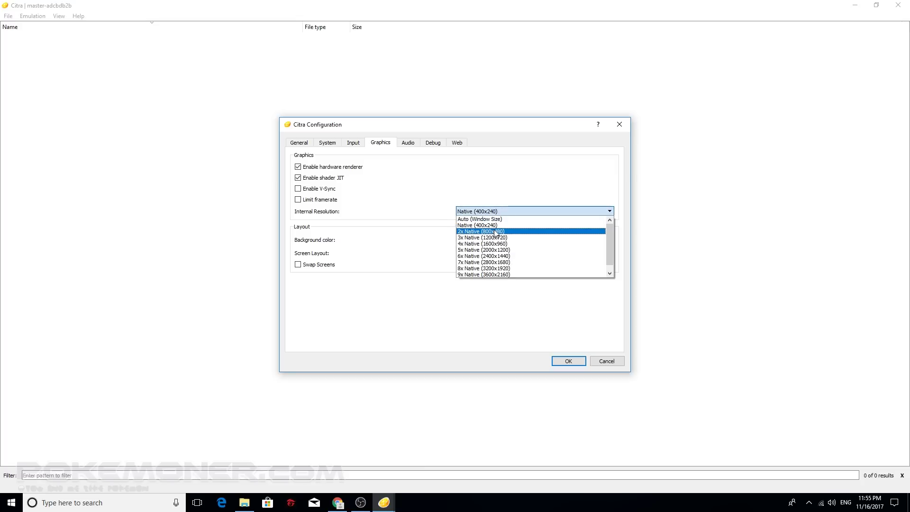
pyautogui.click(496, 231)
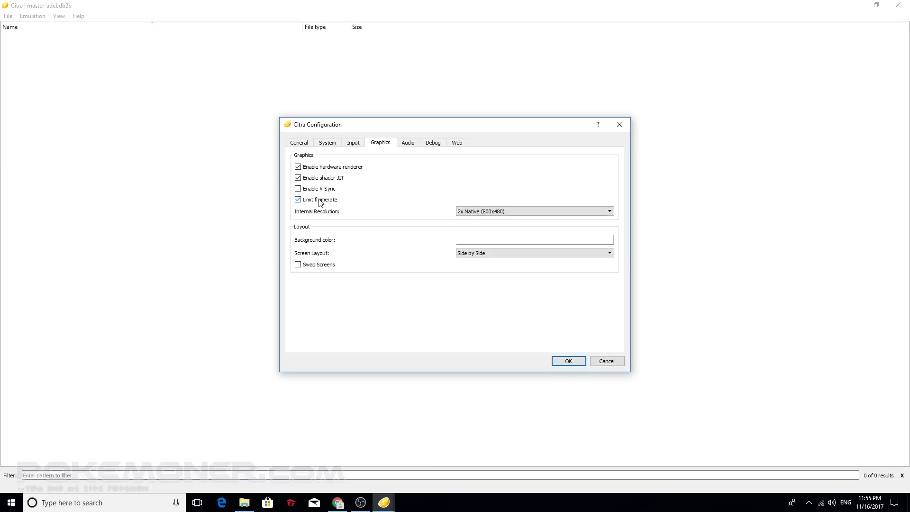
# - Set the audio output engine to sdl2 and look through the available audio devices
pyautogui.click(406, 143)
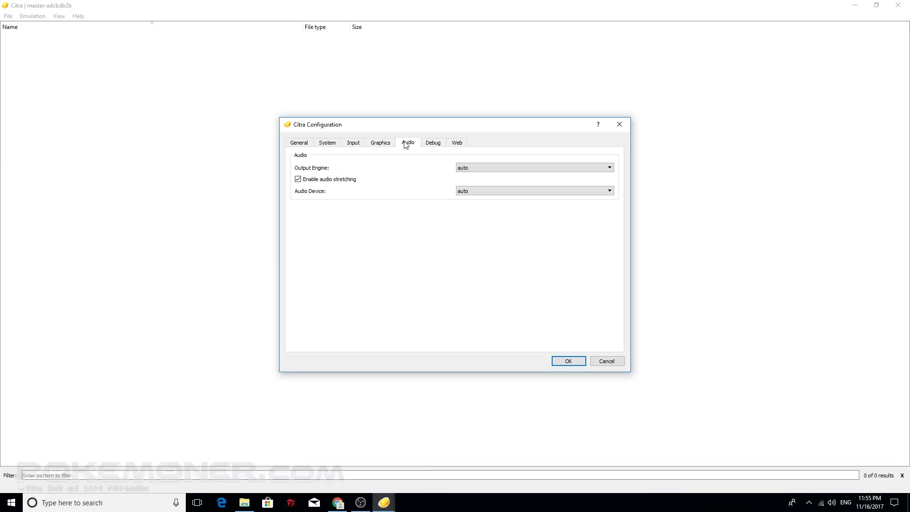
pyautogui.click(471, 168)
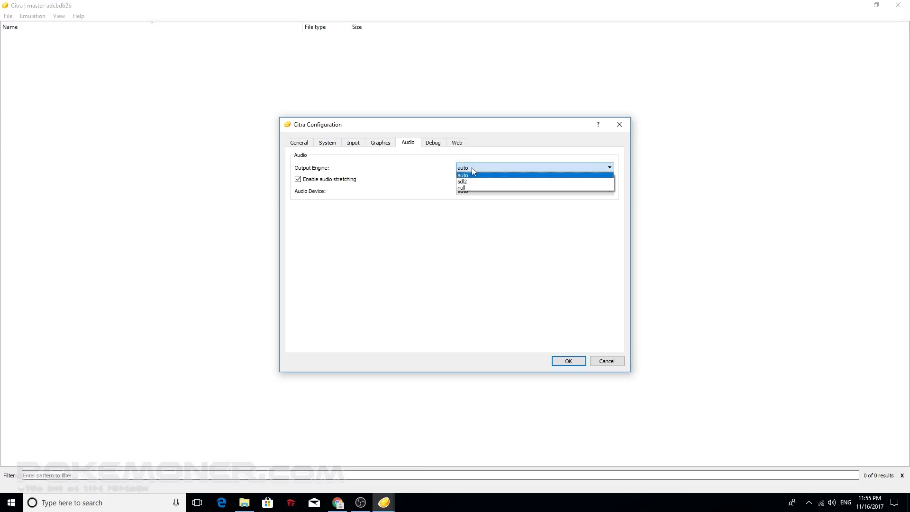
pyautogui.click(475, 182)
pyautogui.click(473, 192)
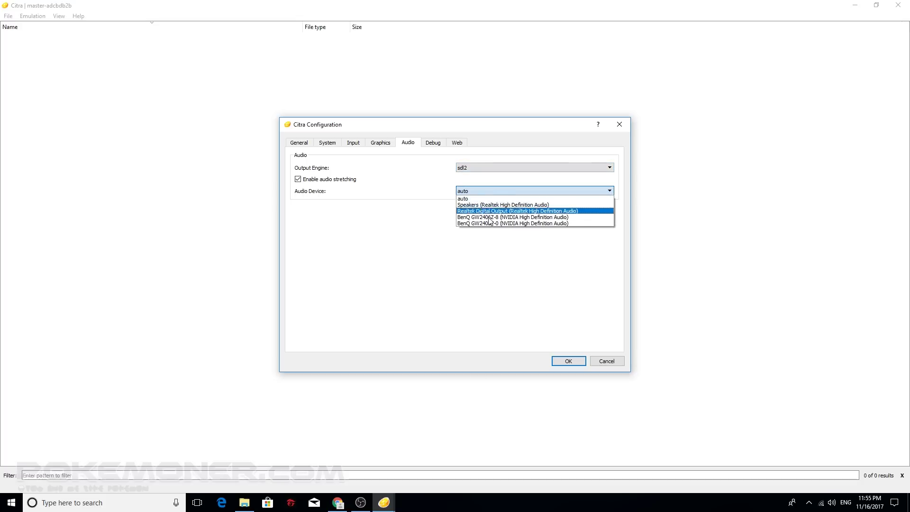
pyautogui.click(488, 248)
# - Check the Web and Debug settings and apply the emulator configuration
pyautogui.click(458, 143)
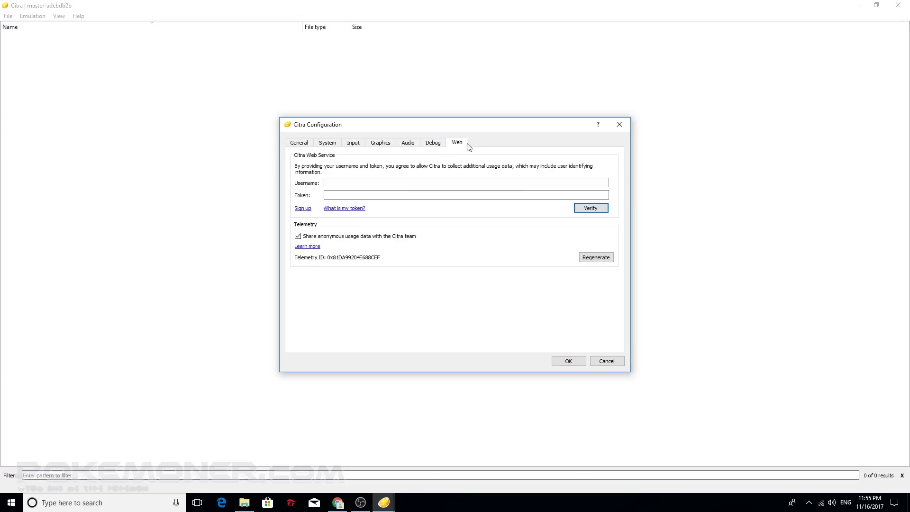
pyautogui.click(427, 145)
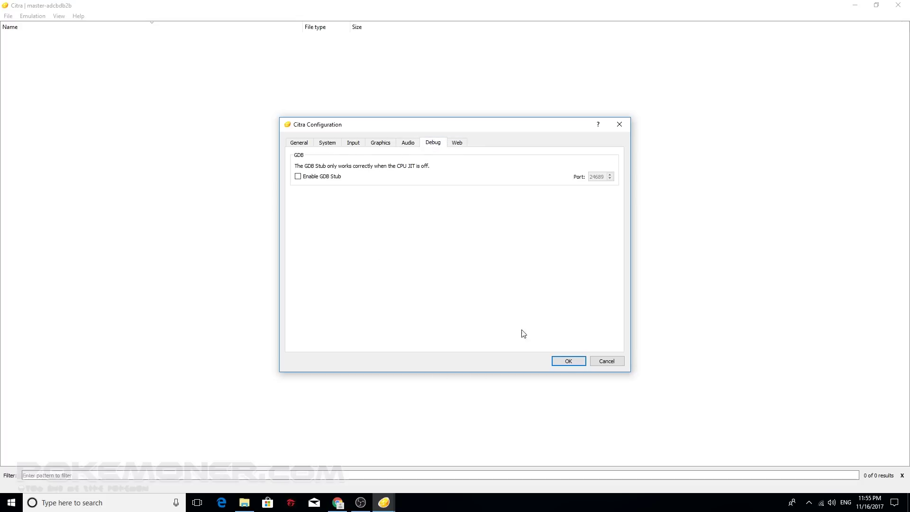
pyautogui.click(567, 361)
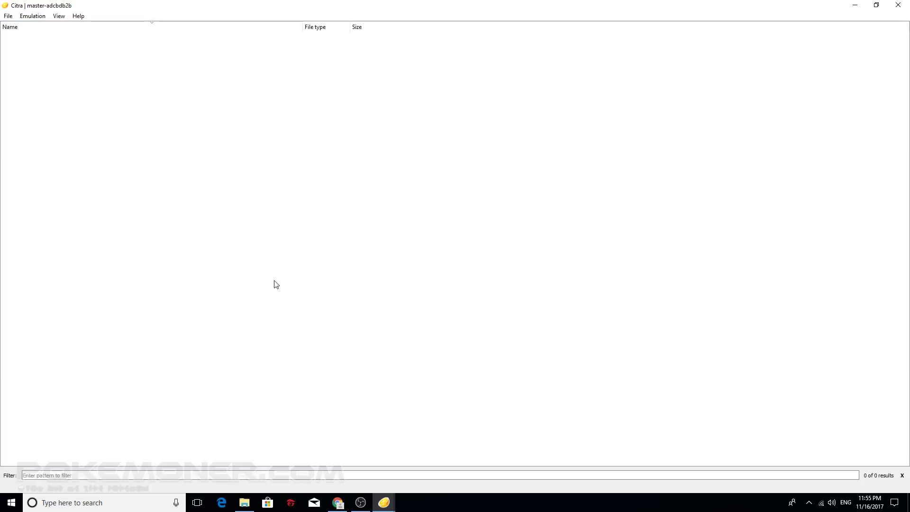
# - Restore the Citra window to its smaller size and open the UScitra folder inside Youtube's UScitra1 folder in File Explorer
pyautogui.doubleClick(685, 10)
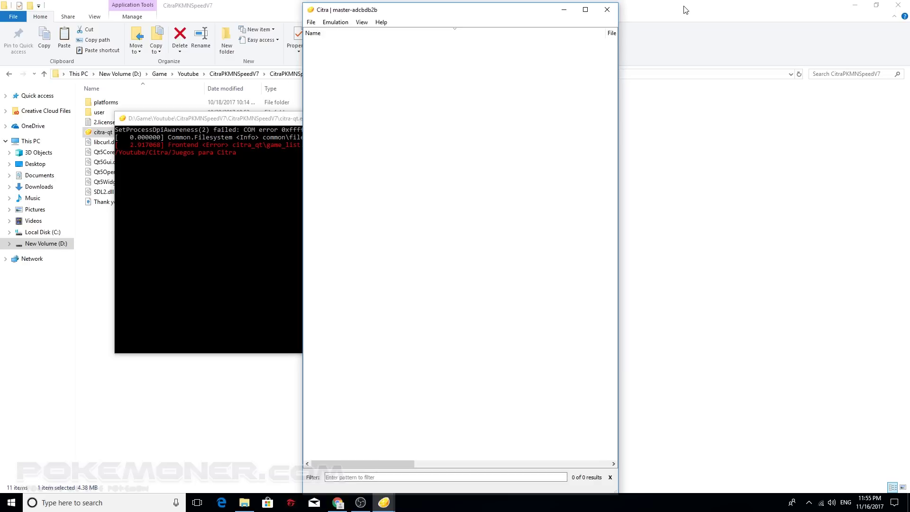
pyautogui.click(188, 74)
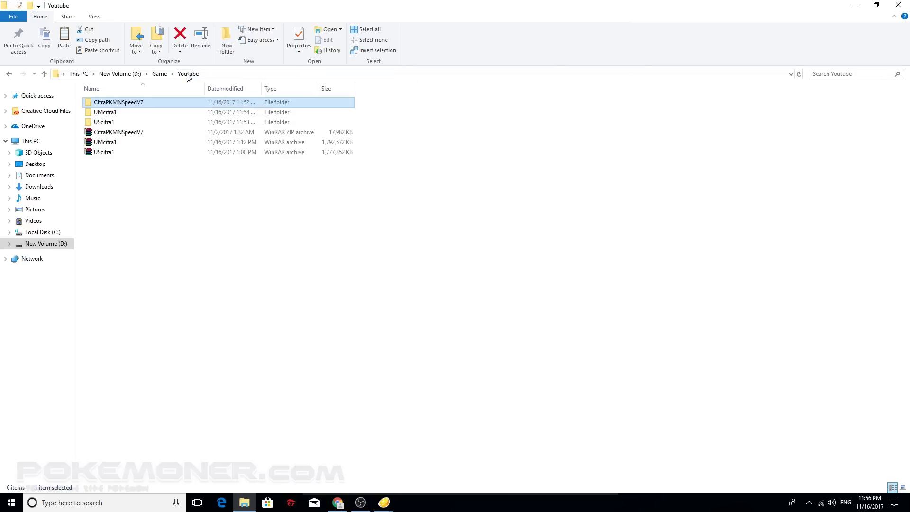
pyautogui.doubleClick(147, 122)
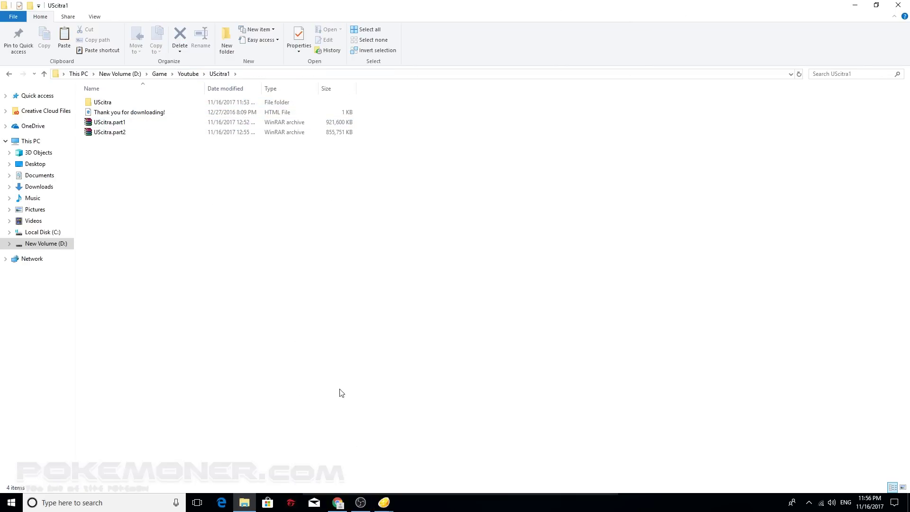
pyautogui.doubleClick(134, 102)
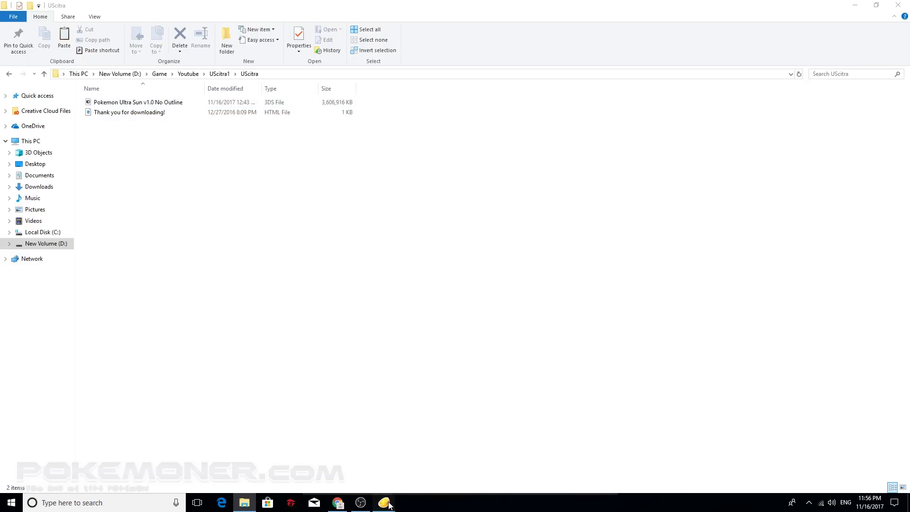
# - Load Pokemon Ultra Sun v1.0 No Outline into Citra from the UScitra folder and maximize the emulator window
pyautogui.moveTo(384, 501)
pyautogui.click(433, 455)
pyautogui.moveTo(142, 102); pyautogui.dragTo(472, 350)
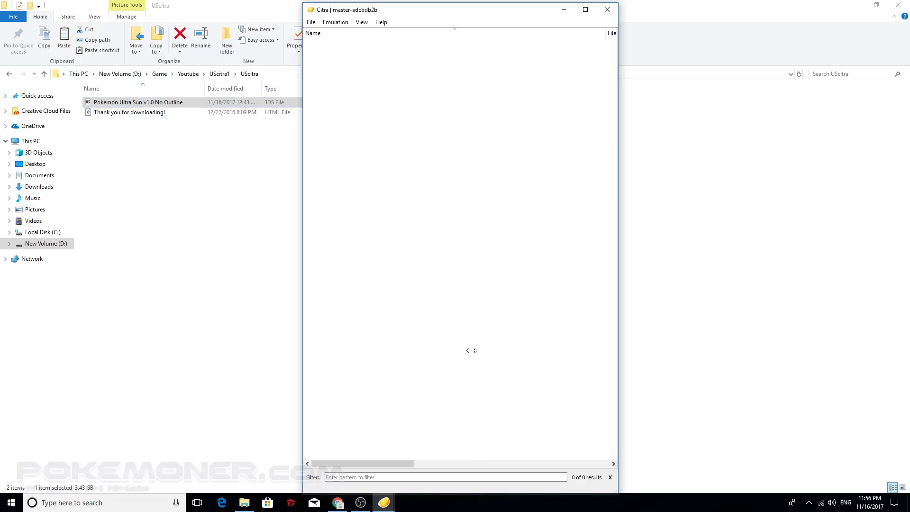
pyautogui.click(584, 10)
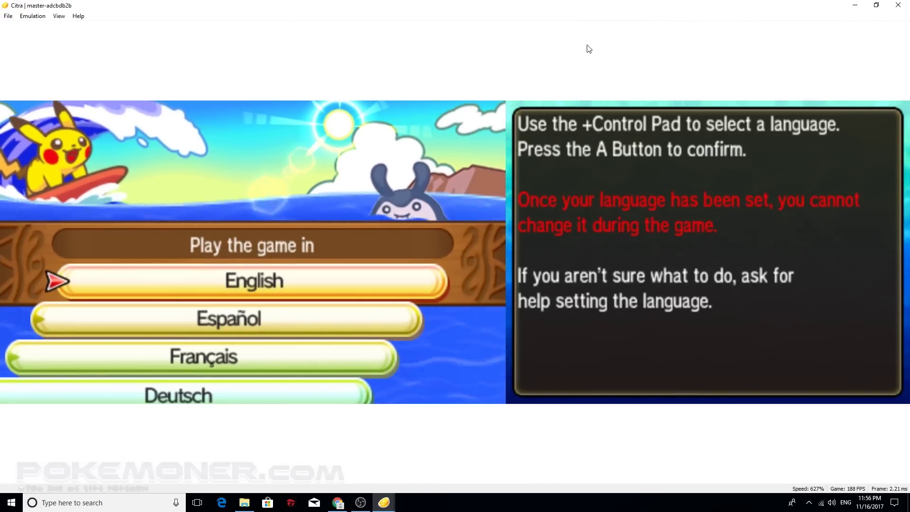
# - Choose English as the game language, begin the game and advance the intro to the player name entry
pyautogui.press('a')
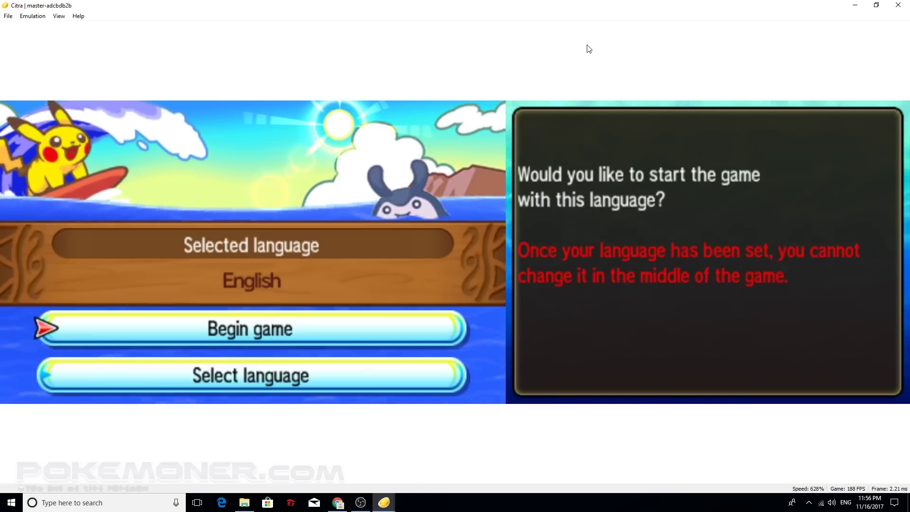
pyautogui.press('a')
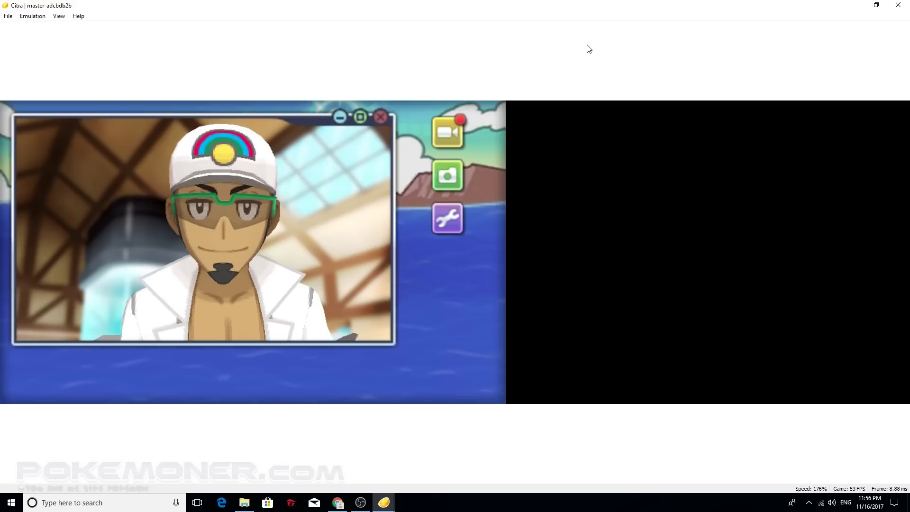
pyautogui.press('a')
pyautogui.press('a')
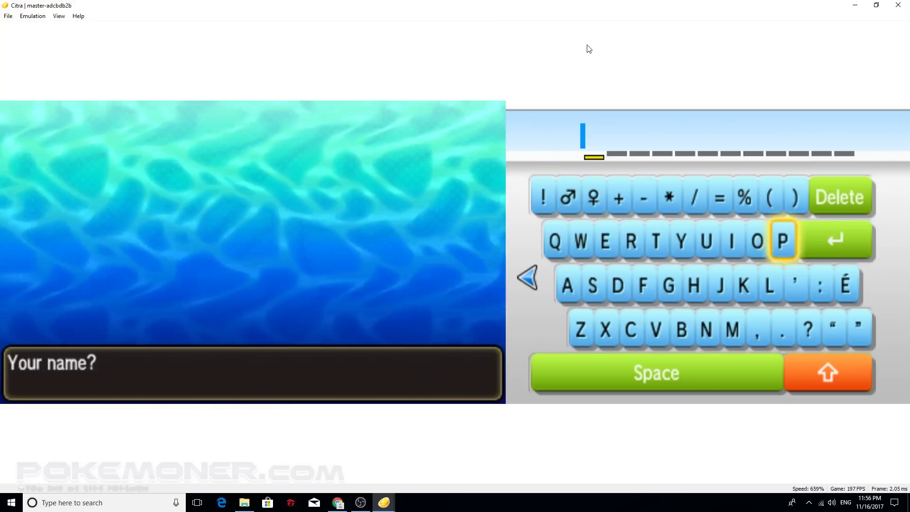
# - Enter Pokemoner as the player's name, confirm it and advance the professor's dialogue
pyautogui.press('a')
pyautogui.press('Left')
pyautogui.press('a')
pyautogui.press('Left')
pyautogui.press('Down')
pyautogui.press('a')
pyautogui.press('Left')
pyautogui.press('Left')
pyautogui.press('Left')
pyautogui.press('Left')
pyautogui.press('Left')
pyautogui.press('Left')
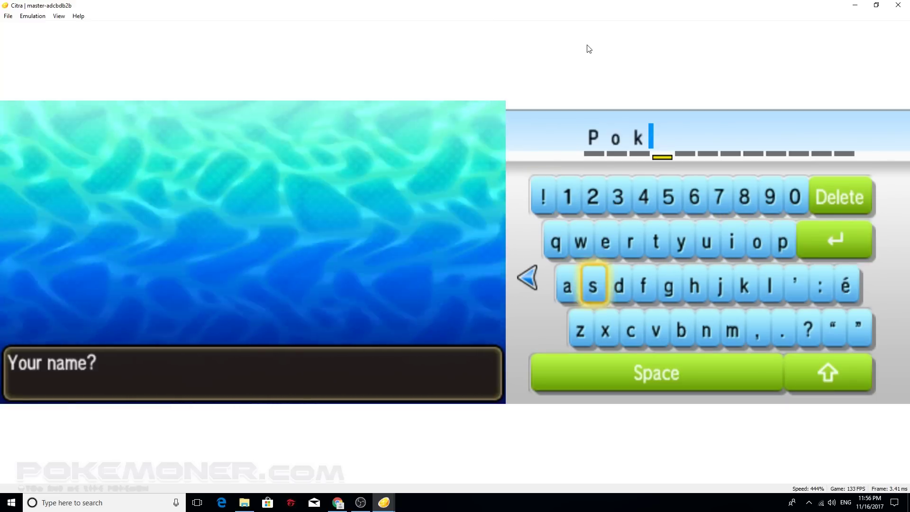
pyautogui.press('Up')
pyautogui.press('a')
pyautogui.press('Down')
pyautogui.press('Down')
pyautogui.press('Right')
pyautogui.press('Right')
pyautogui.press('Right')
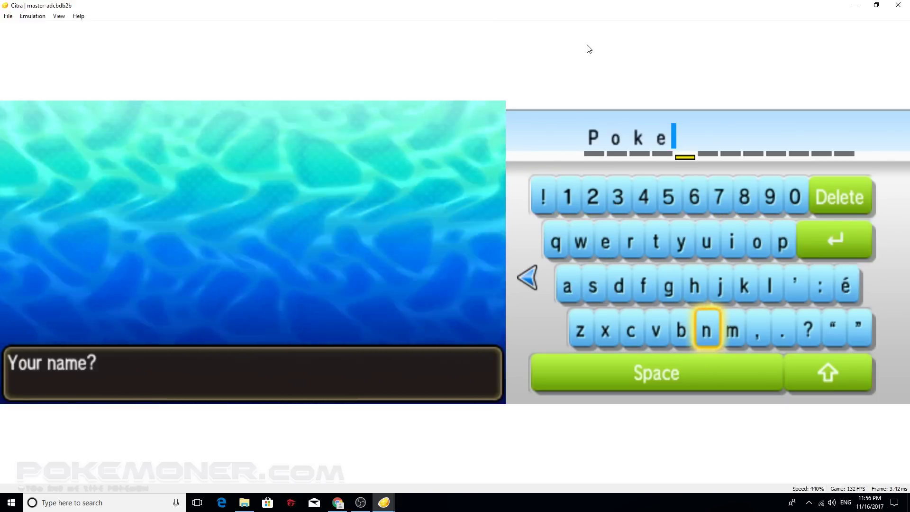
pyautogui.press('Right')
pyautogui.press('a')
pyautogui.press('Up')
pyautogui.press('Up')
pyautogui.press('Right')
pyautogui.press('Right')
pyautogui.press('a')
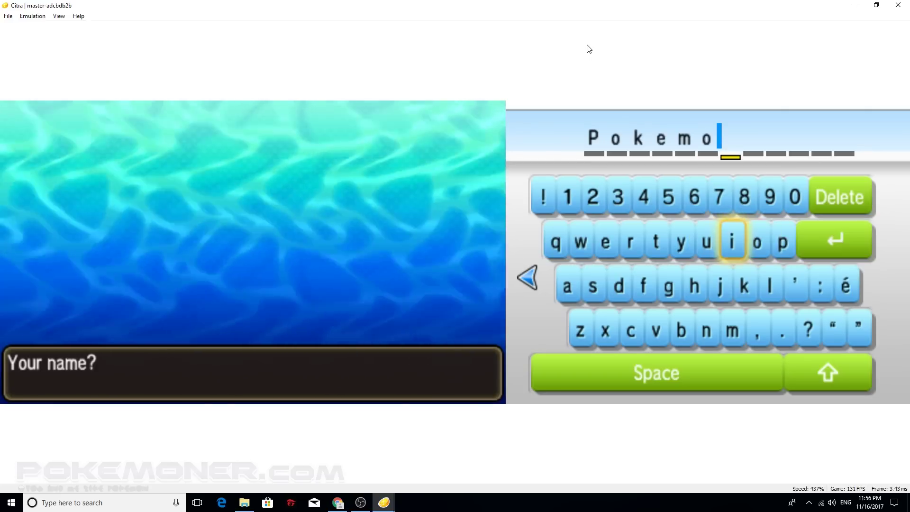
pyautogui.press('Down')
pyautogui.press('Down')
pyautogui.press('Left')
pyautogui.press('Left')
pyautogui.press('a')
pyautogui.press('Up')
pyautogui.press('Left')
pyautogui.press('Left')
pyautogui.press('Up')
pyautogui.press('a')
pyautogui.press('Right')
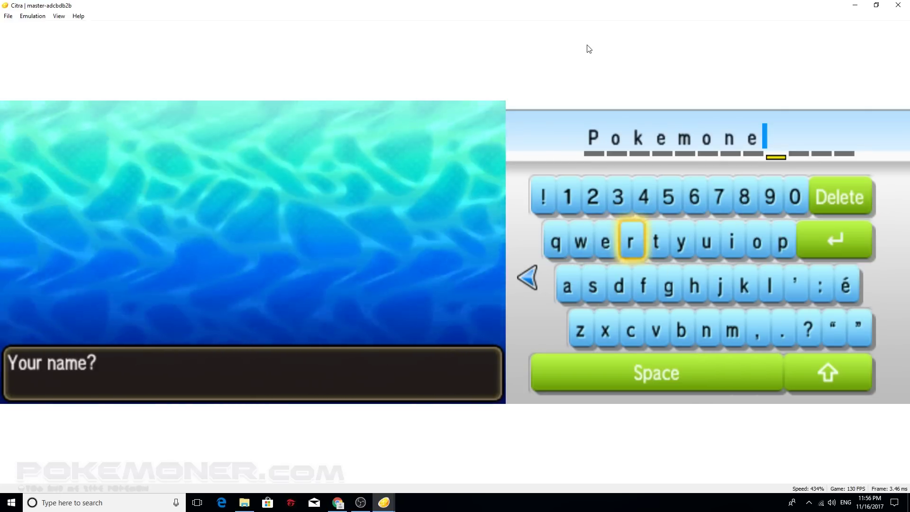
pyautogui.press('a')
pyautogui.press('Right')
pyautogui.press('Right')
pyautogui.press('Right')
pyautogui.press('Right')
pyautogui.press('Right')
pyautogui.press('Right')
pyautogui.press('Right')
pyautogui.press('a')
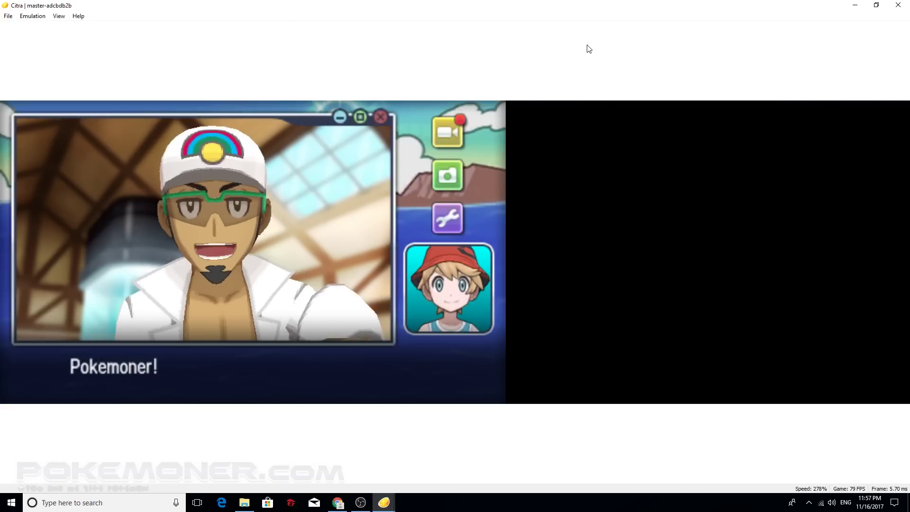
pyautogui.press('a')
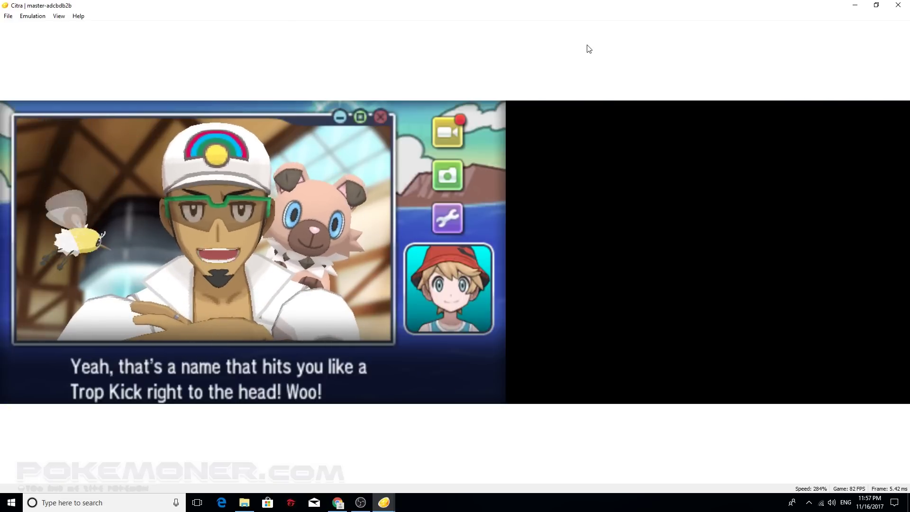
pyautogui.press('a')
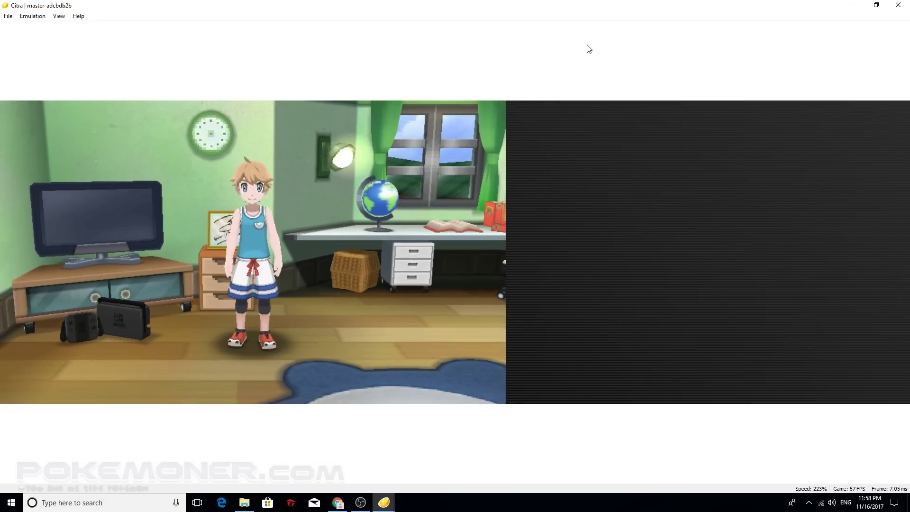
# - Set the internal resolution to 10x Native (4000x2400) in the graphics settings and walk the character out of the bedroom to Mom
pyautogui.click(29, 19)
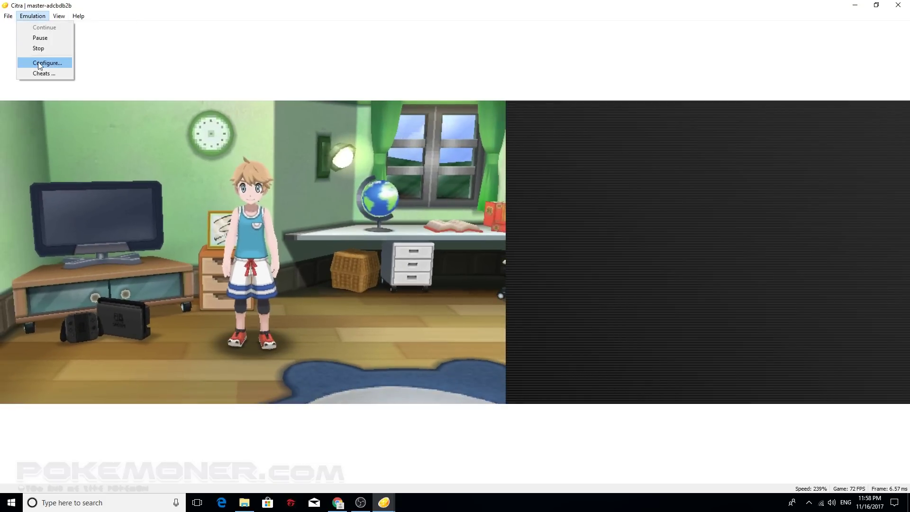
pyautogui.click(36, 62)
pyautogui.click(379, 142)
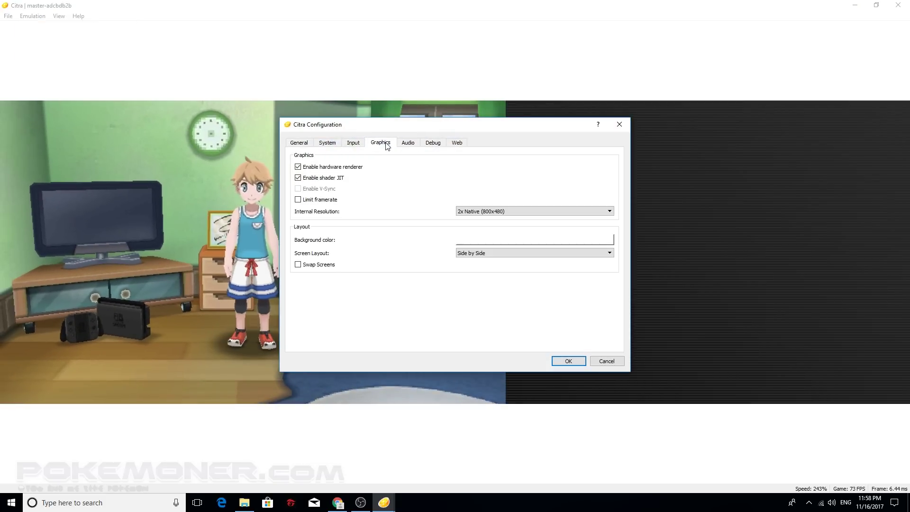
pyautogui.click(503, 212)
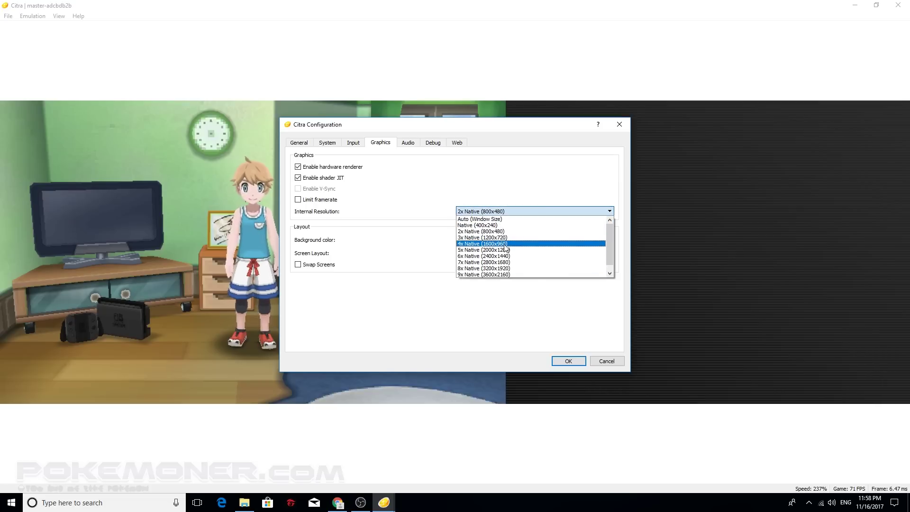
pyautogui.click(488, 273)
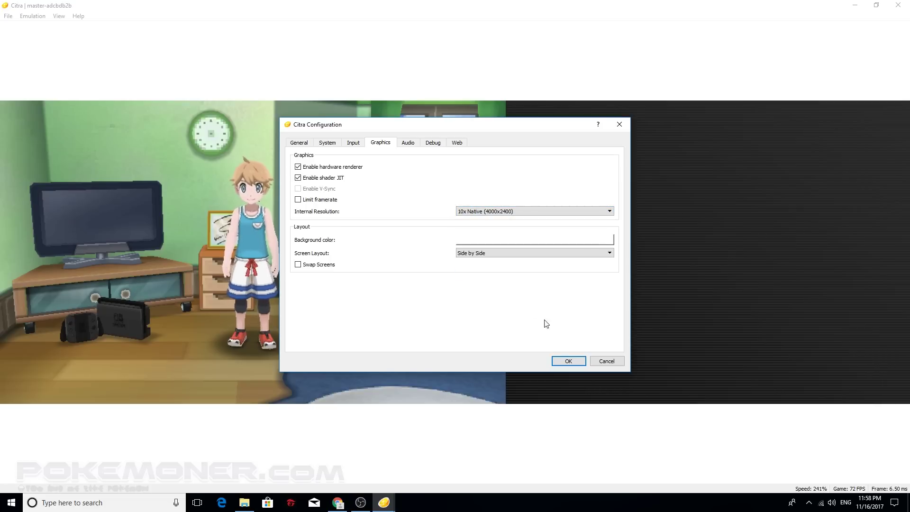
pyautogui.click(568, 361)
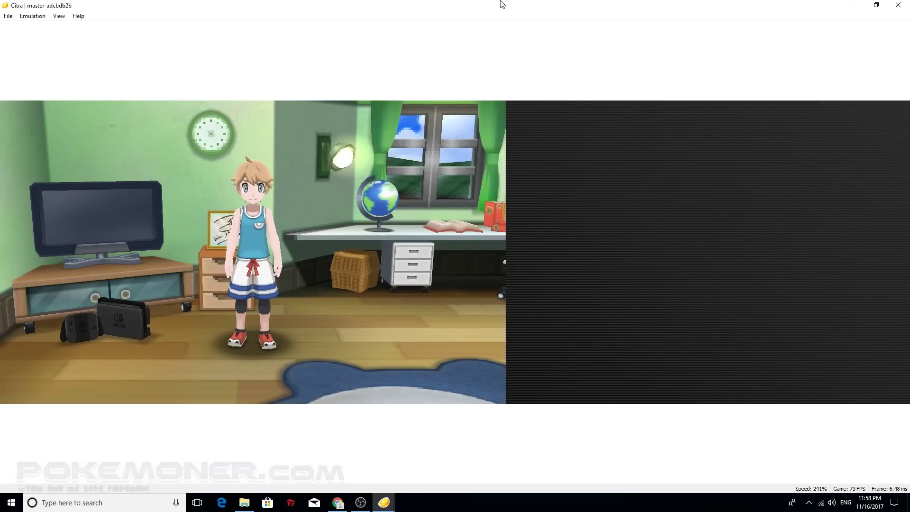
pyautogui.press('Right')
pyautogui.press('Left')
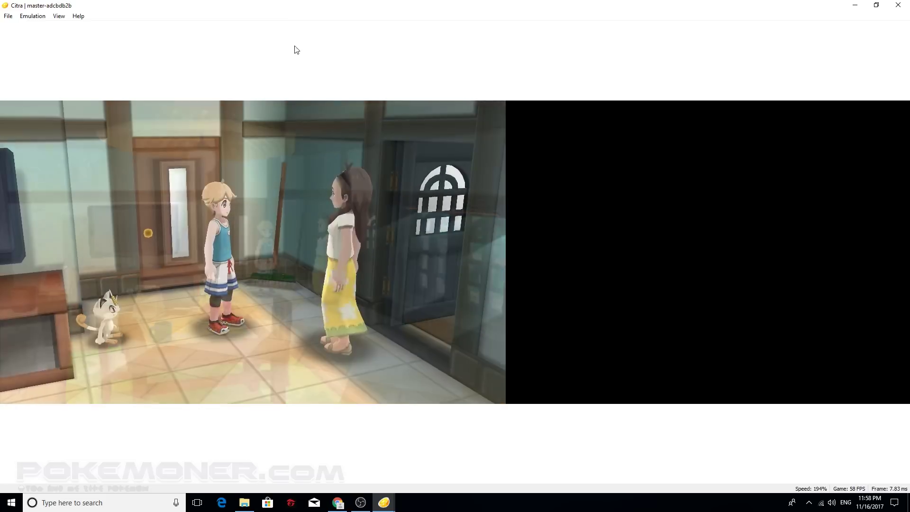
# - Lower the internal resolution in the graphics settings to 2x Native (800x480) and apply it
pyautogui.click(32, 16)
pyautogui.click(46, 63)
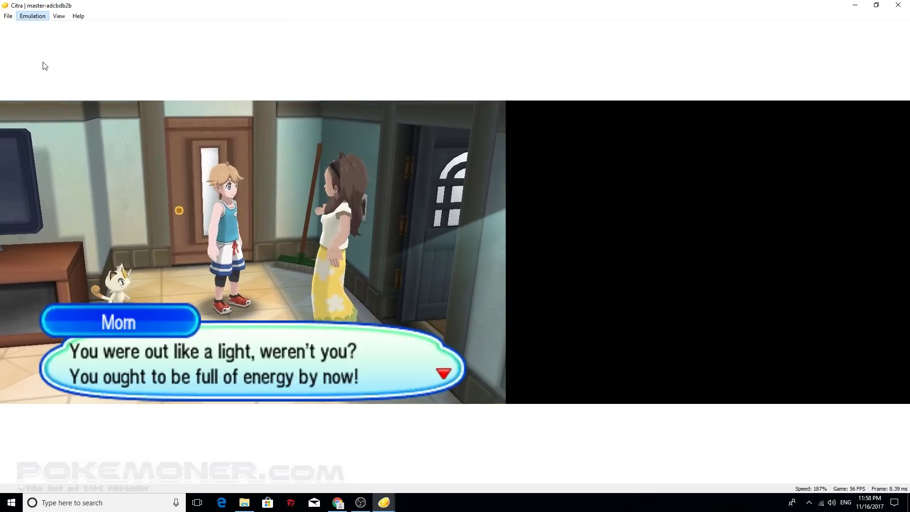
pyautogui.click(380, 143)
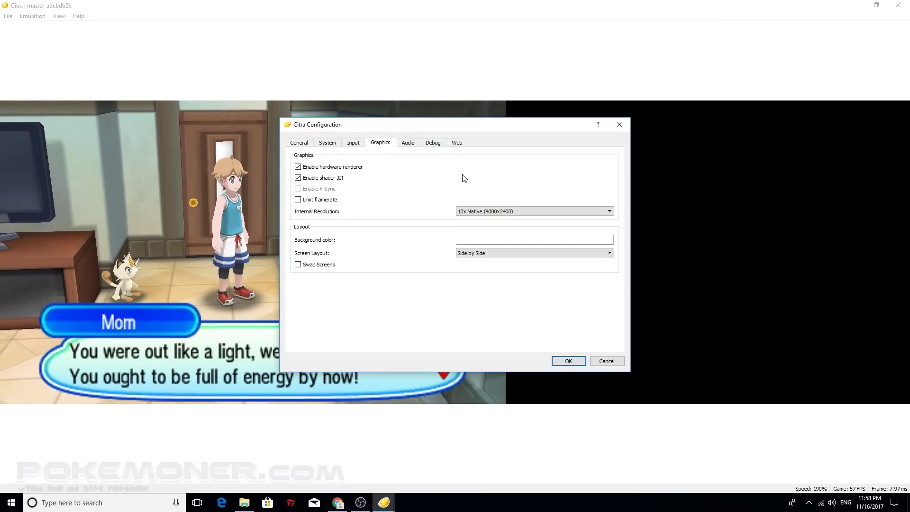
pyautogui.click(471, 211)
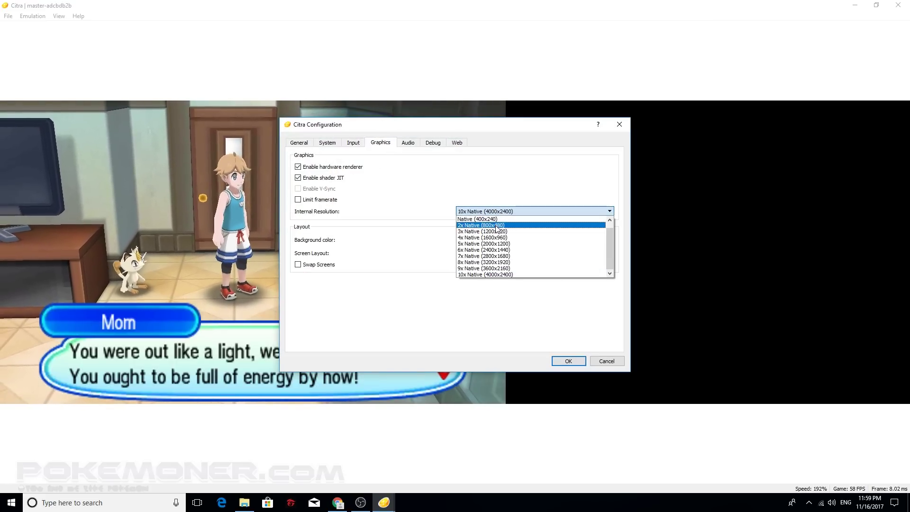
pyautogui.click(496, 225)
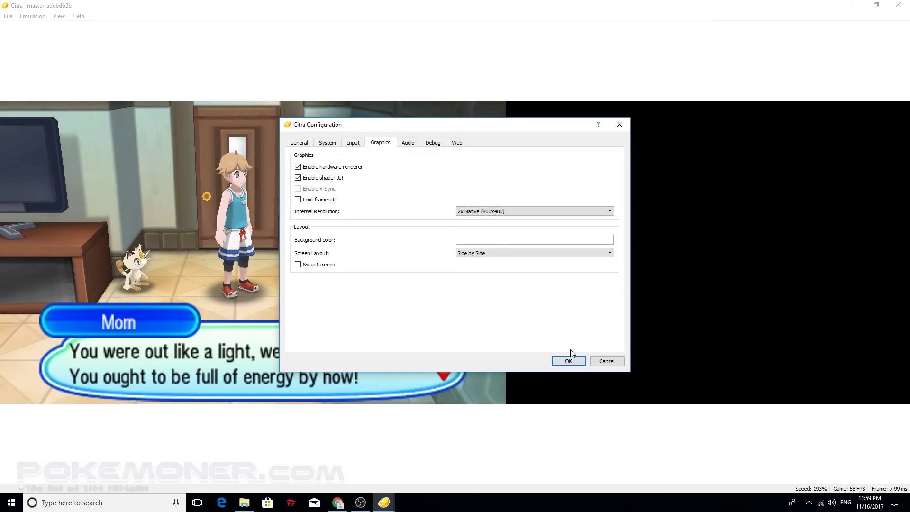
pyautogui.click(567, 361)
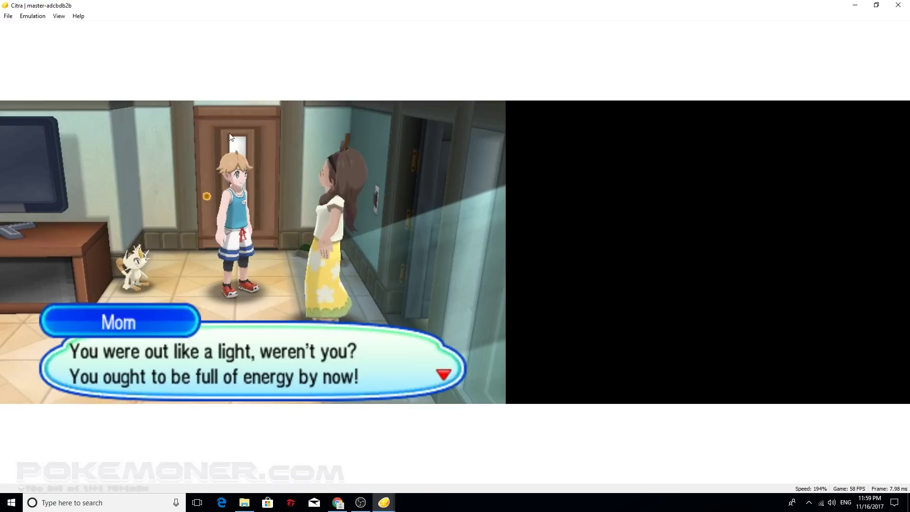
# - Reduce the internal resolution in the graphics settings to Native (400x240) and apply it
pyautogui.click(32, 15)
pyautogui.click(56, 64)
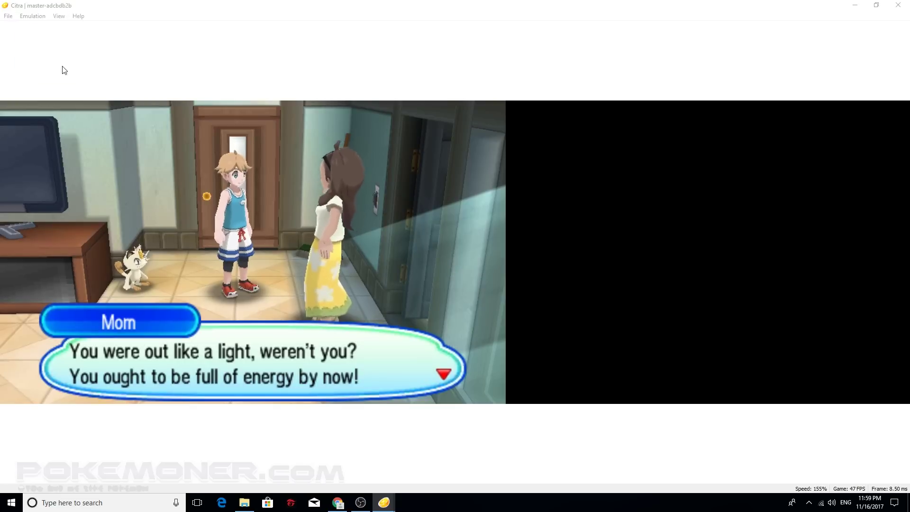
pyautogui.click(405, 145)
pyautogui.press('Left')
pyautogui.click(487, 211)
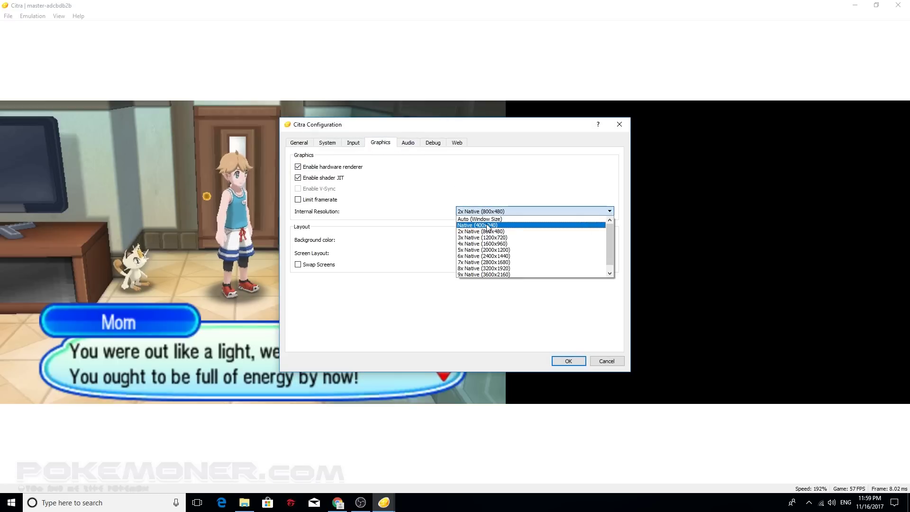
pyautogui.click(476, 225)
pyautogui.click(568, 361)
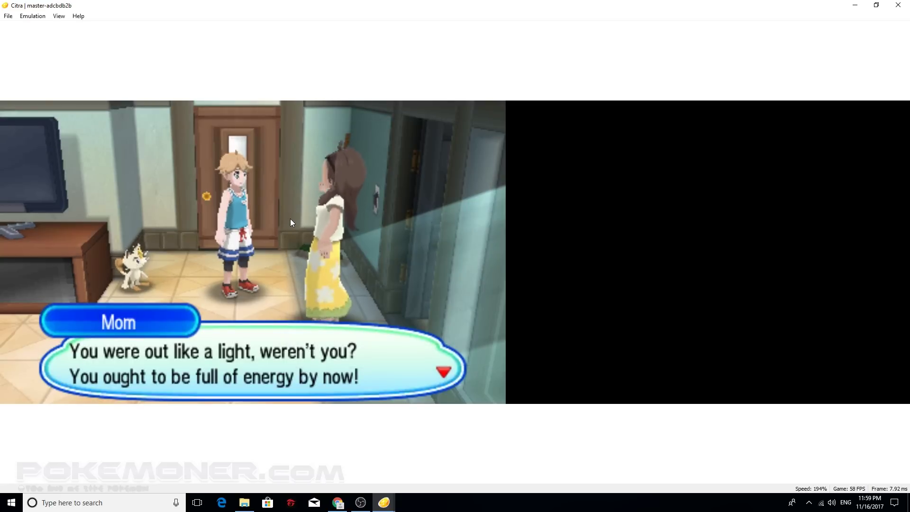
# - Raise the internal resolution back to 2x Native (800x480) in the graphics settings and apply it
pyautogui.click(32, 18)
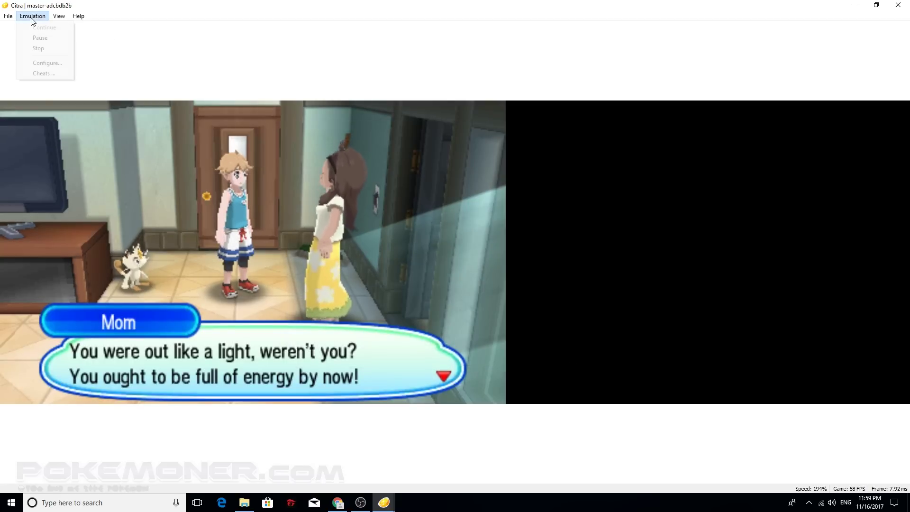
pyautogui.click(47, 62)
pyautogui.click(408, 143)
pyautogui.click(380, 143)
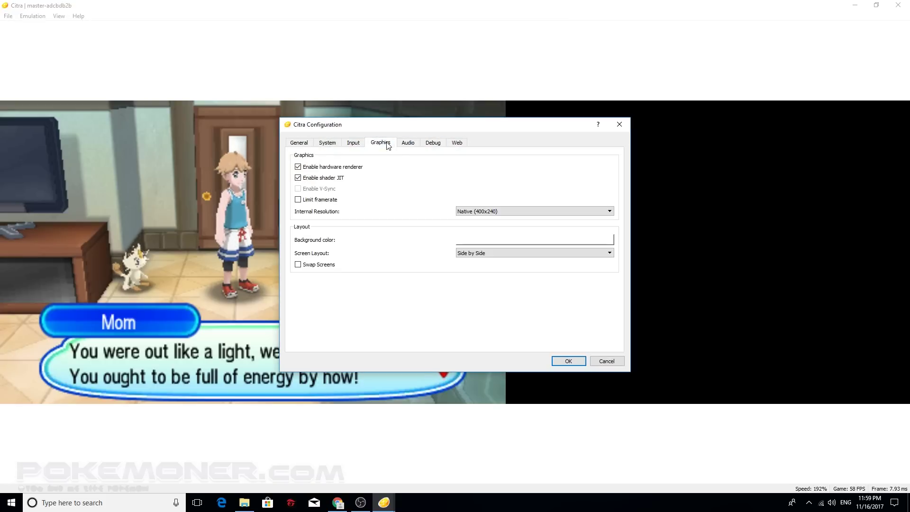
pyautogui.click(487, 211)
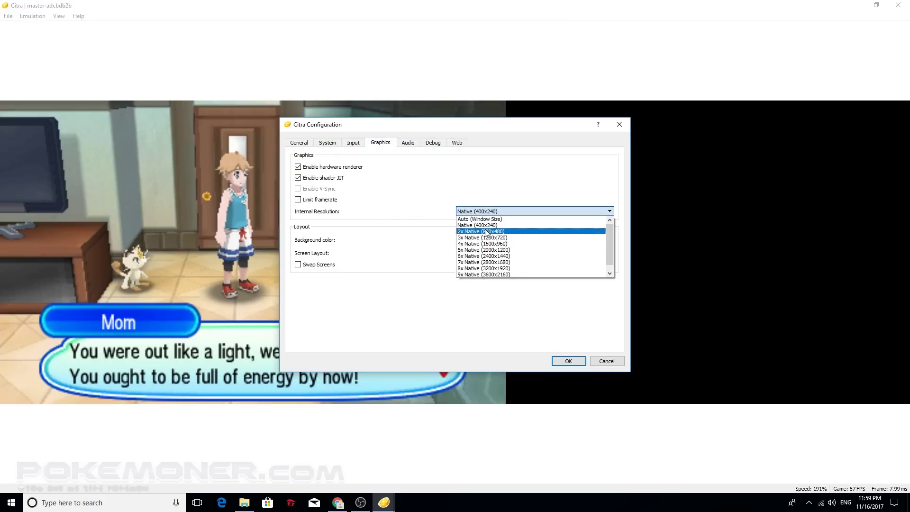
pyautogui.click(486, 231)
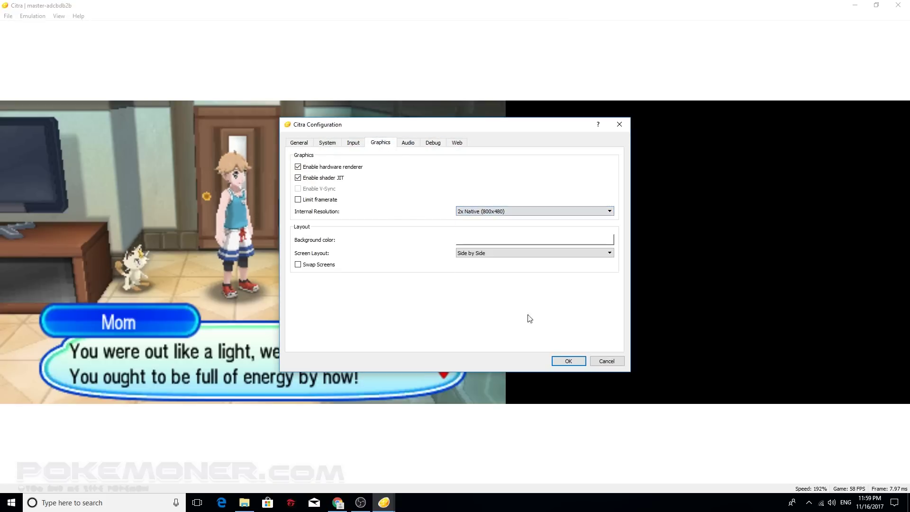
pyautogui.click(567, 364)
# - Increase the internal resolution in the graphics settings to 3x Native (1200x720) and apply it
pyautogui.click(32, 16)
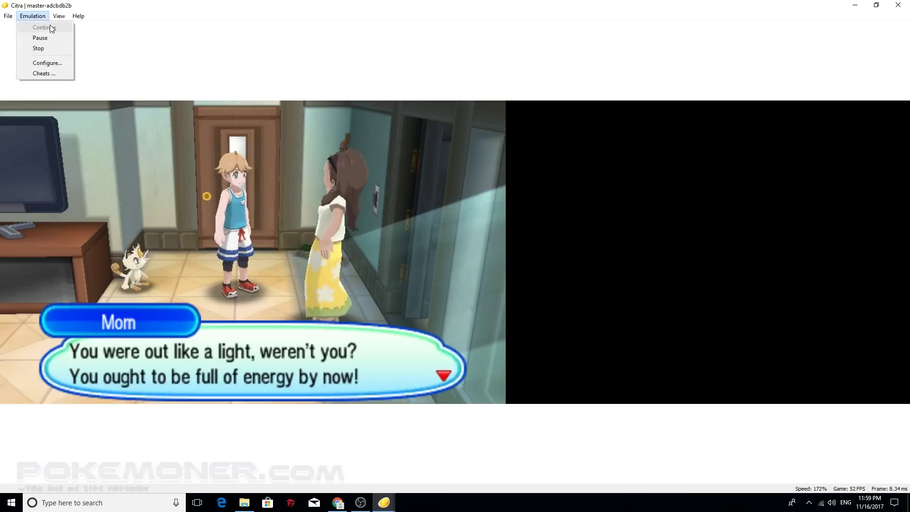
pyautogui.click(63, 63)
pyautogui.click(386, 143)
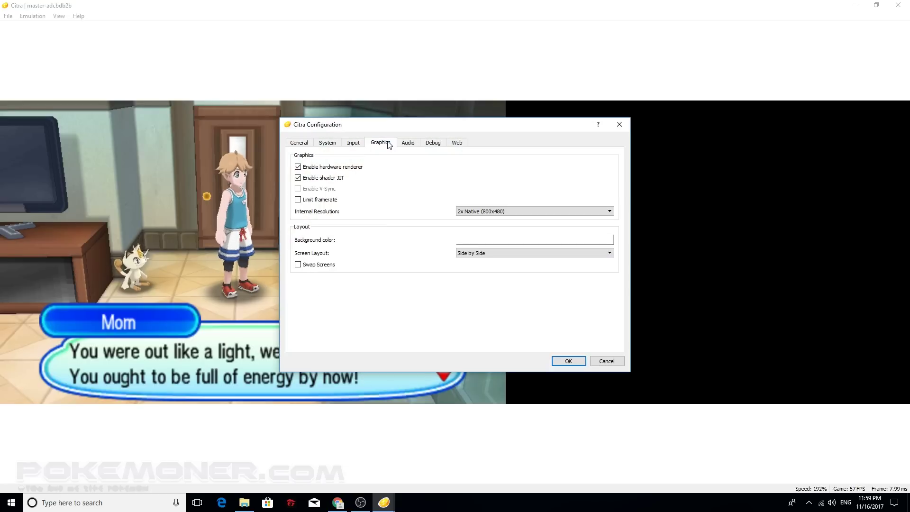
pyautogui.click(516, 210)
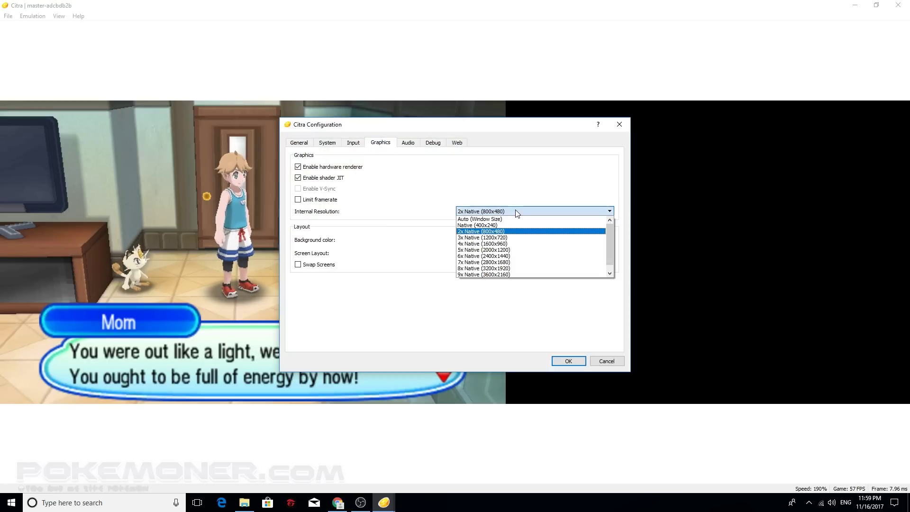
pyautogui.click(512, 237)
pyautogui.click(568, 361)
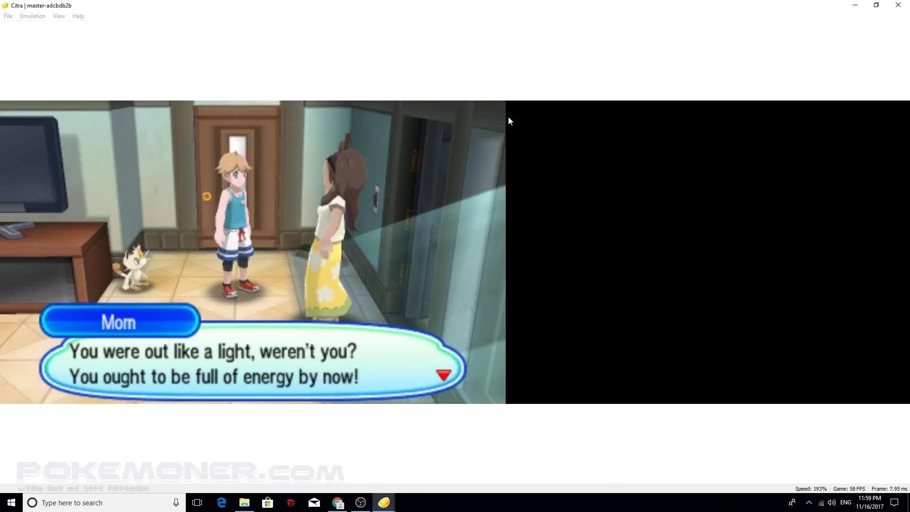
# - Raise the internal resolution to the maximum, 10x Native (4000x2400), apply it and advance Mom's dialogue
pyautogui.click(43, 18)
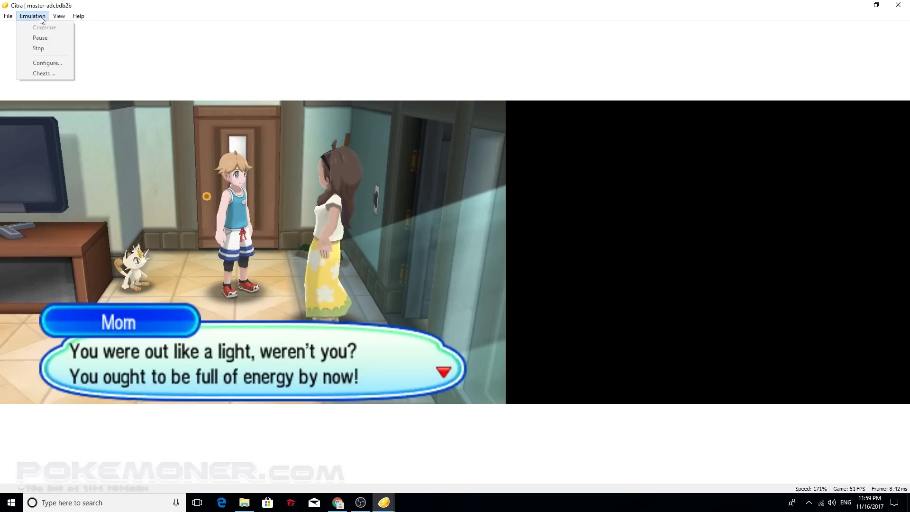
pyautogui.click(56, 71)
pyautogui.click(388, 144)
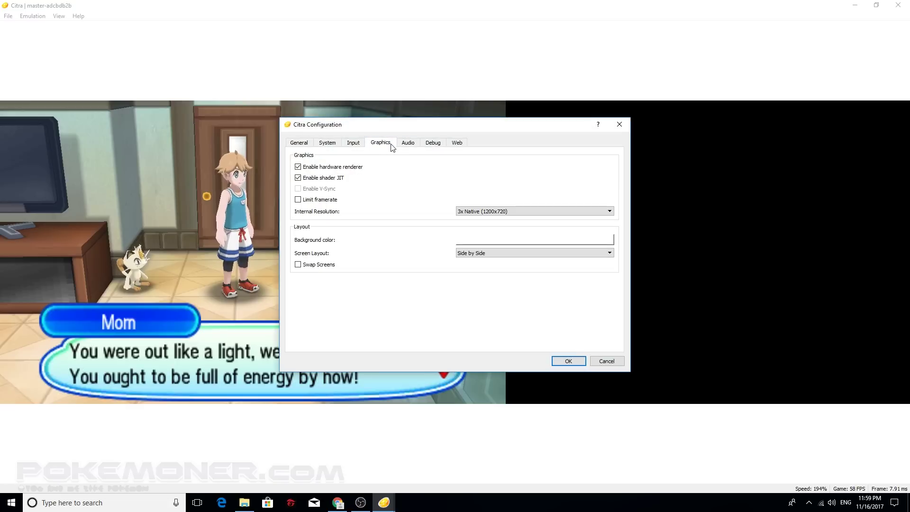
pyautogui.click(468, 210)
pyautogui.click(484, 274)
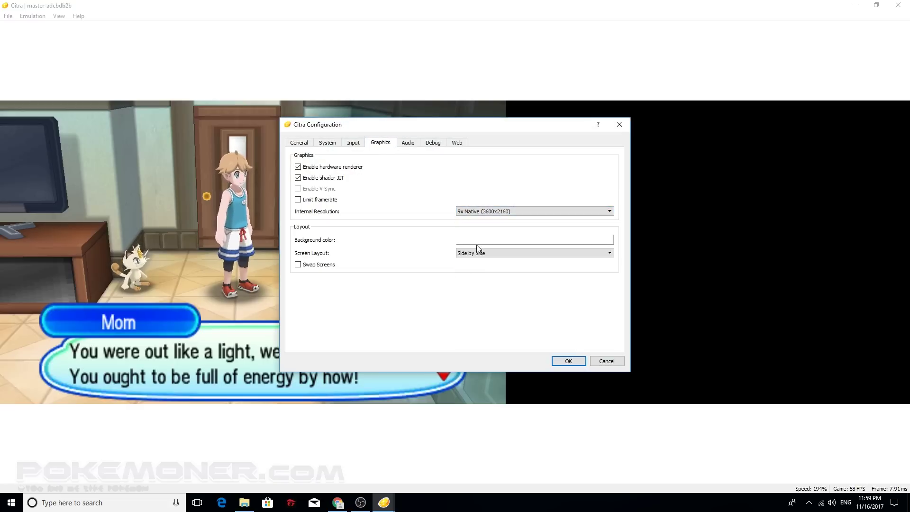
pyautogui.click(487, 211)
pyautogui.click(485, 274)
pyautogui.click(582, 364)
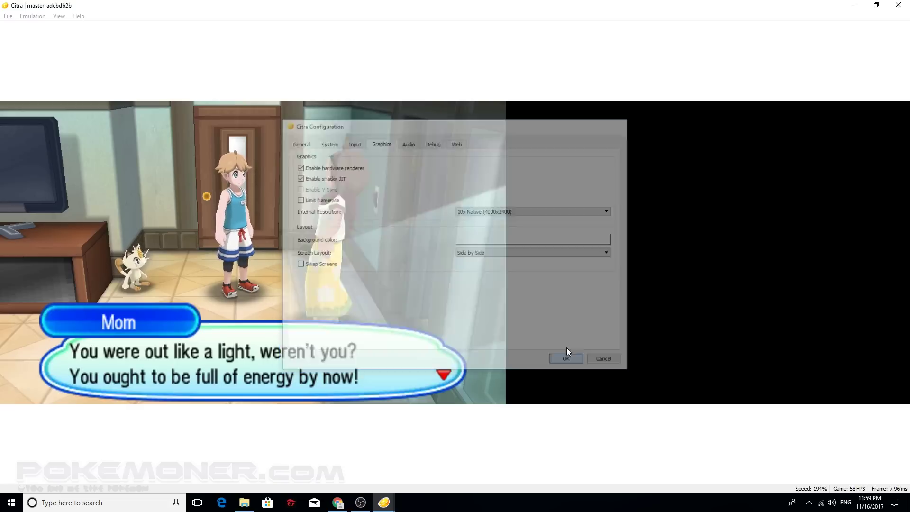
pyautogui.press('a')
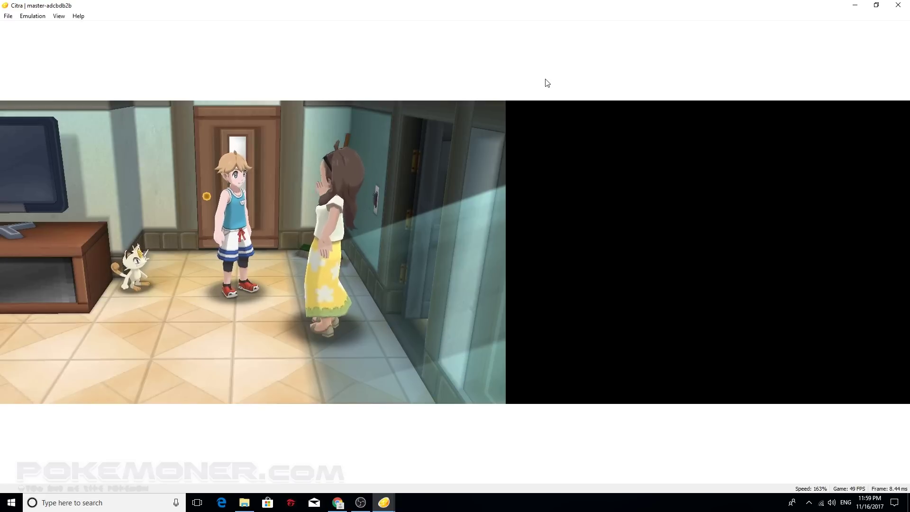
pyautogui.press('a')
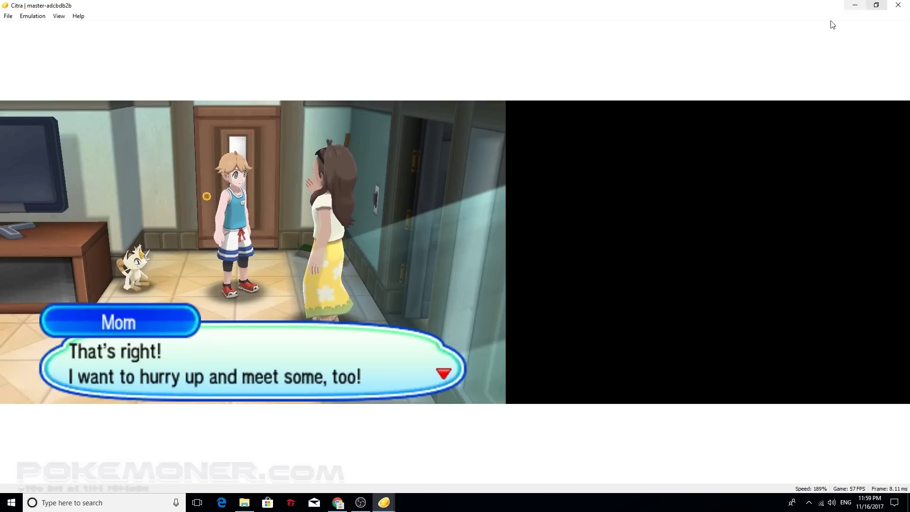
# - Restore the Citra window to its smaller size and open the inner UMcitra1 folder inside Youtube's UMcitra1 folder in File Explorer
pyautogui.click(876, 5)
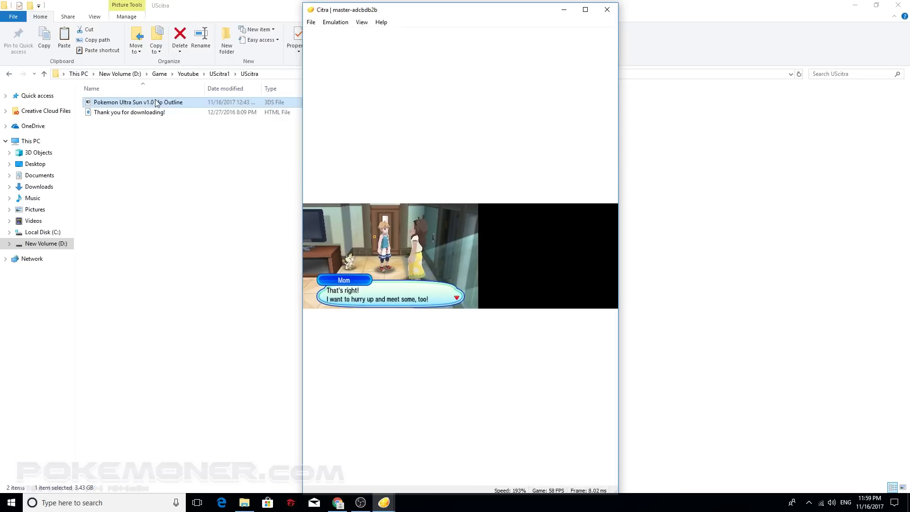
pyautogui.click(189, 74)
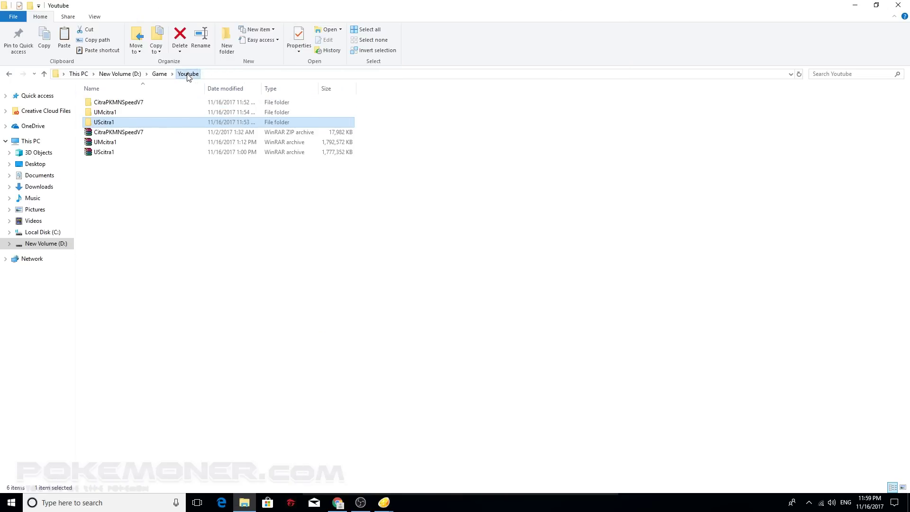
pyautogui.doubleClick(142, 113)
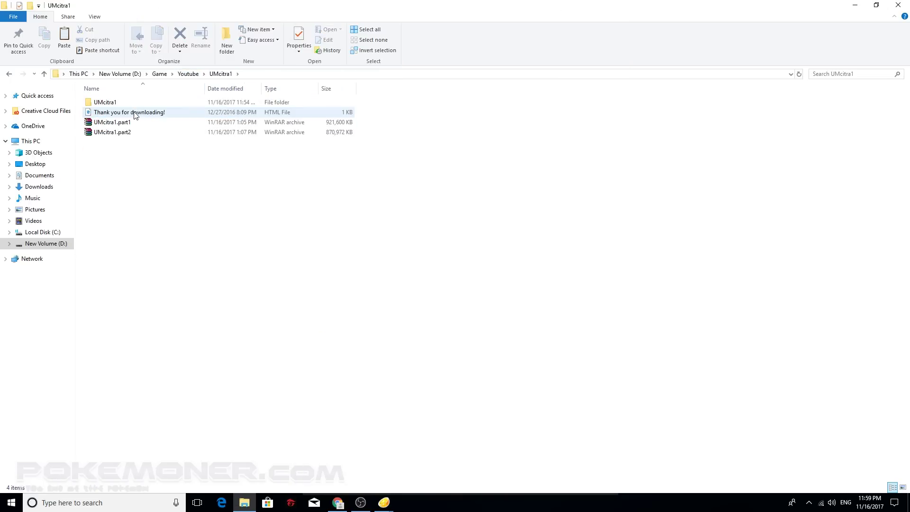
pyautogui.doubleClick(132, 103)
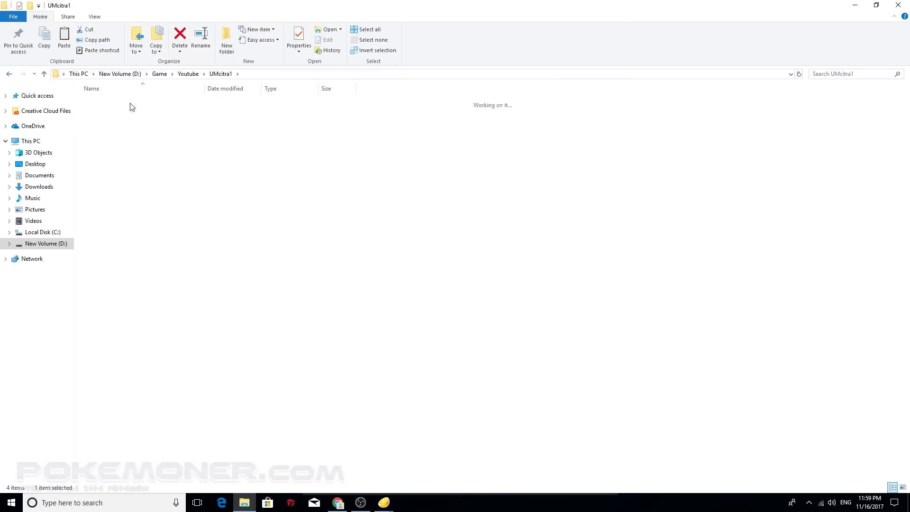
# - Load Pokemon Ultra Moon v1.0 No Outline from the UMcitra1 folder into Citra and maximize the emulator window
pyautogui.click(129, 103)
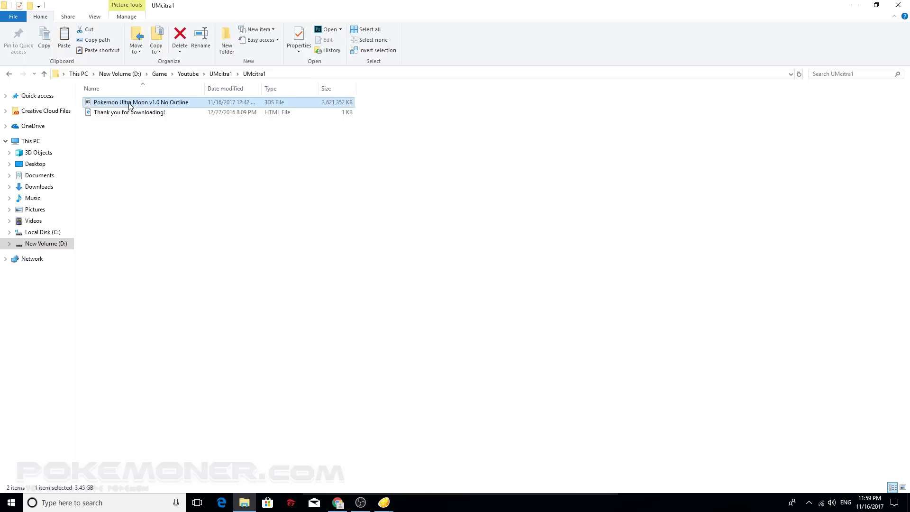
pyautogui.moveTo(383, 503)
pyautogui.click(355, 457)
pyautogui.moveTo(151, 103); pyautogui.dragTo(345, 192)
pyautogui.click(516, 267)
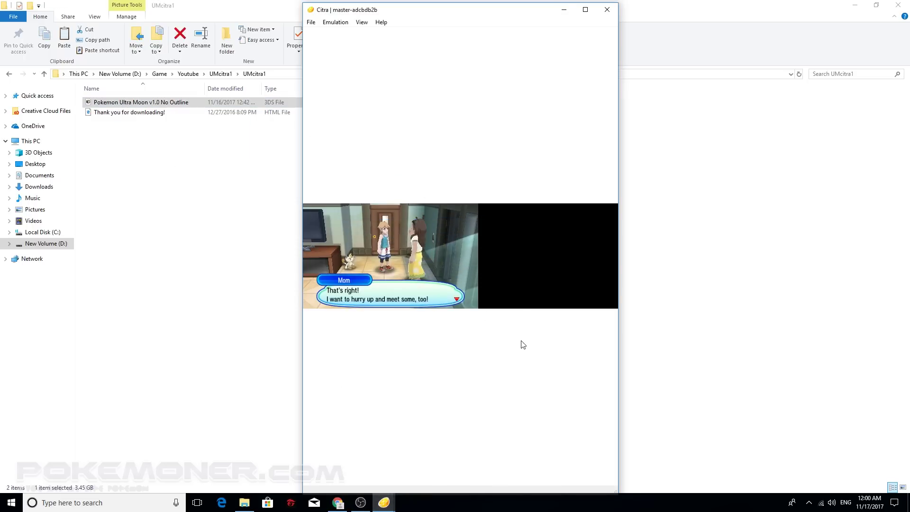
pyautogui.click(584, 10)
# - Select 10x Native (4000x2400) as the internal resolution in the graphics configuration and apply it
pyautogui.click(32, 16)
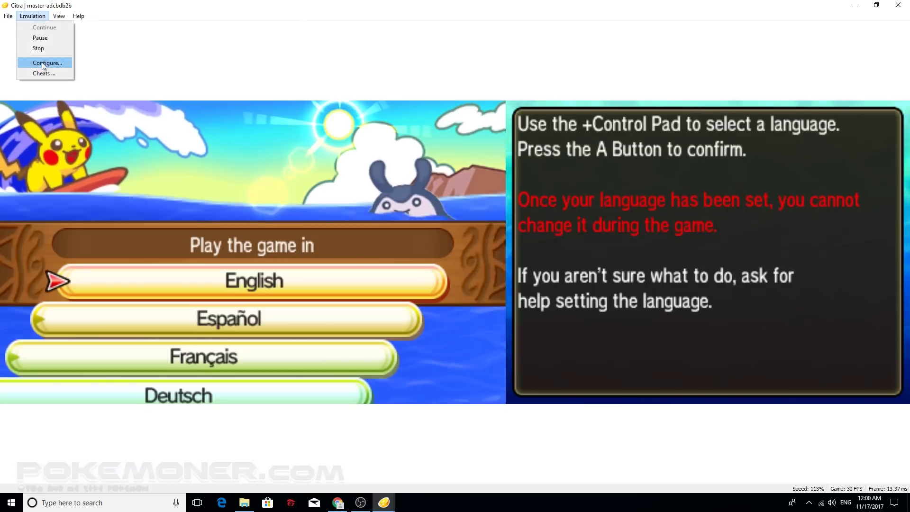
pyautogui.click(42, 63)
pyautogui.click(382, 143)
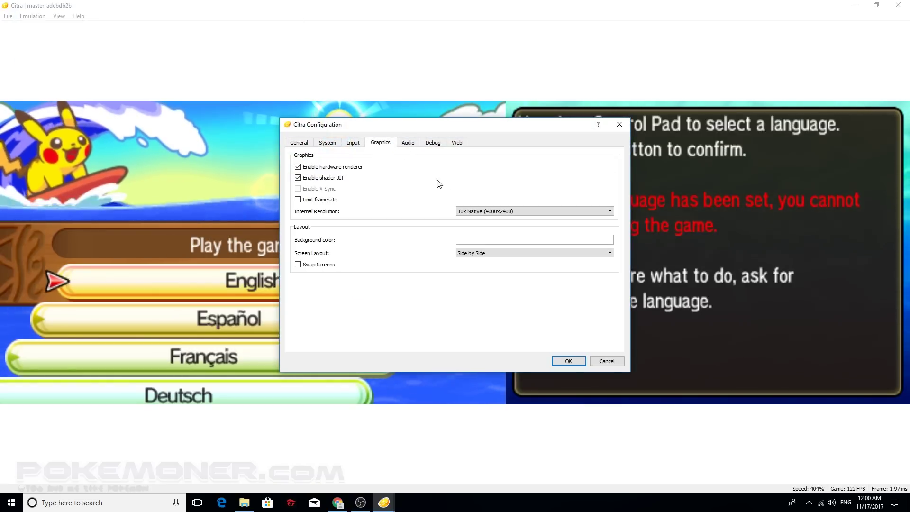
pyautogui.click(467, 211)
pyautogui.click(471, 271)
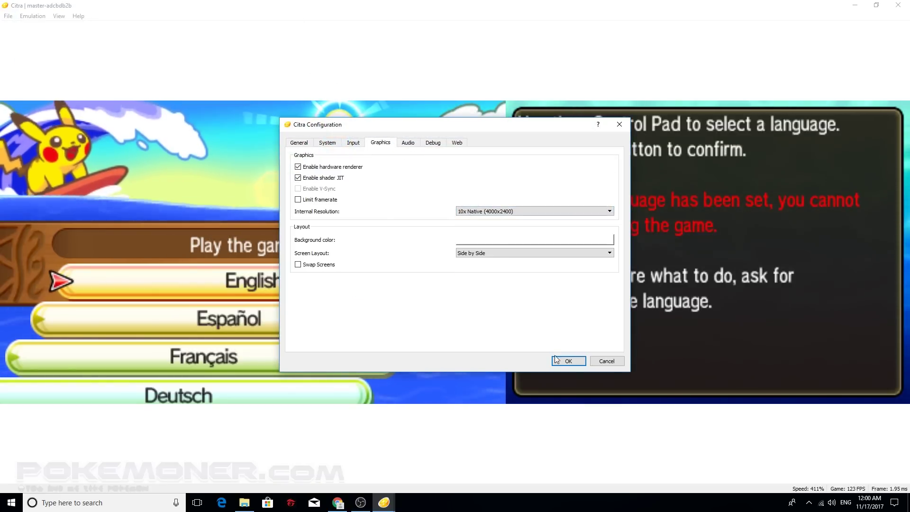
pyautogui.click(556, 359)
# - Choose English as the game language and advance the professor's introduction through the Alola map and Poké Ball scenes
pyautogui.press('a')
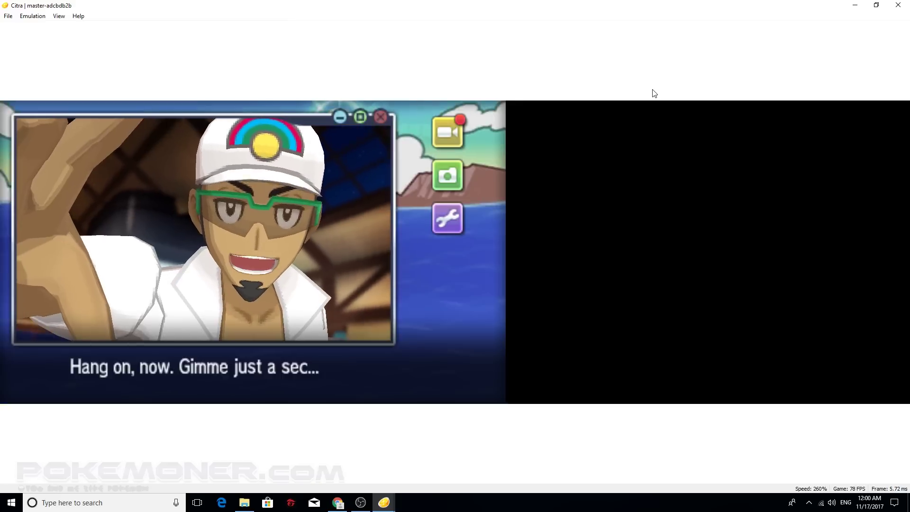
pyautogui.press('a')
pyautogui.press('a')
pyautogui.press('a')
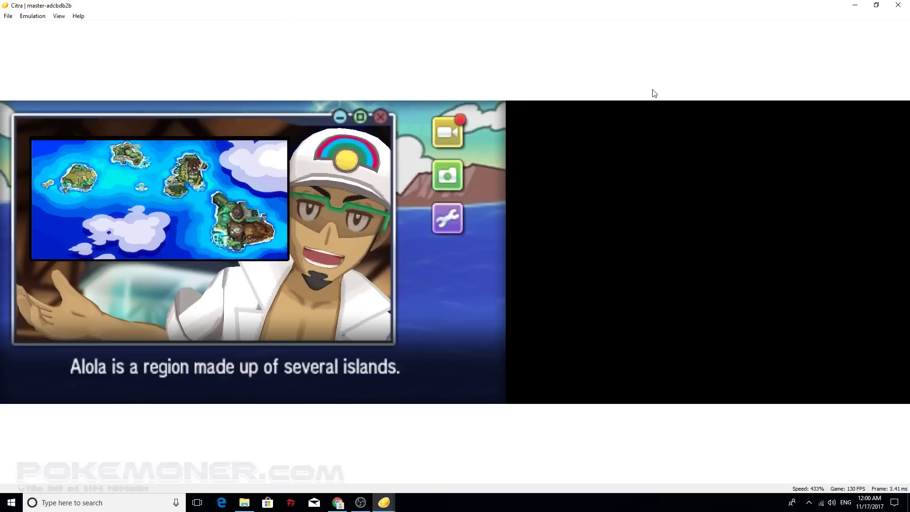
pyautogui.press('a')
pyautogui.press('a')
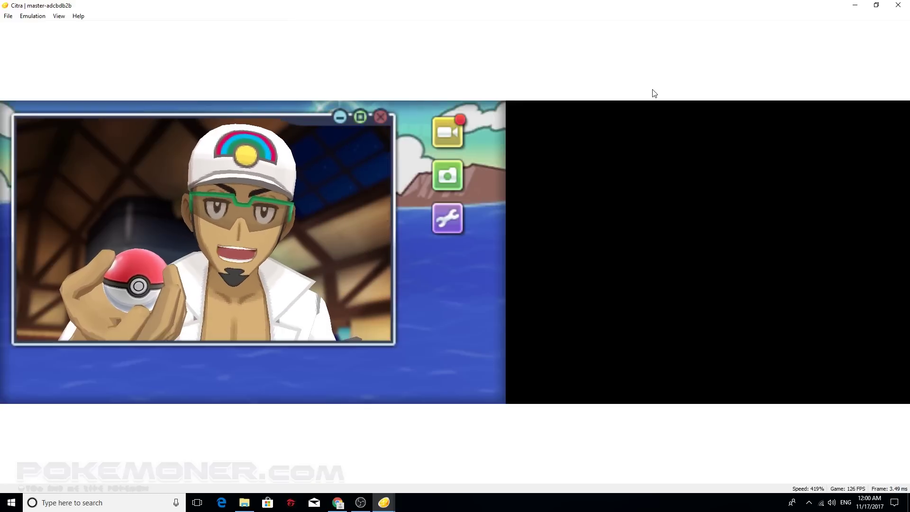
pyautogui.press('a')
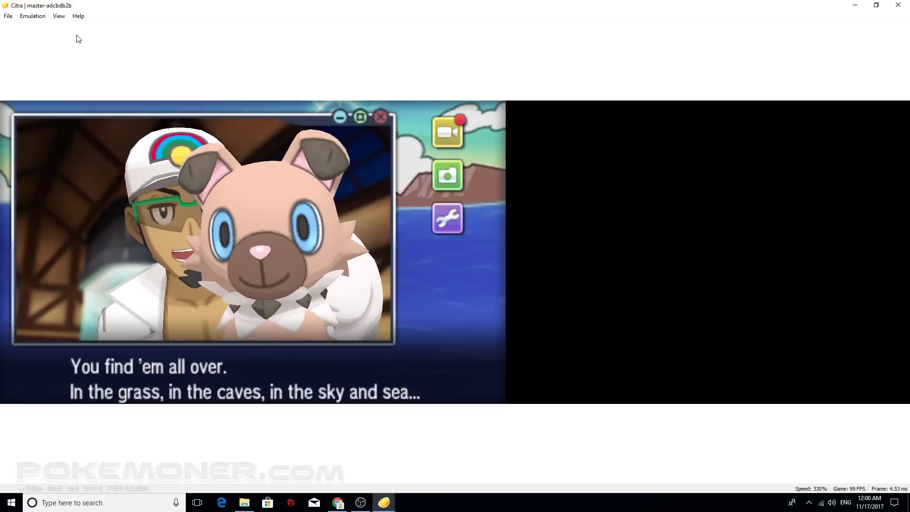
# - Change the screen layout to Large Screen in the graphics configuration and apply it
pyautogui.click(31, 19)
pyautogui.click(42, 63)
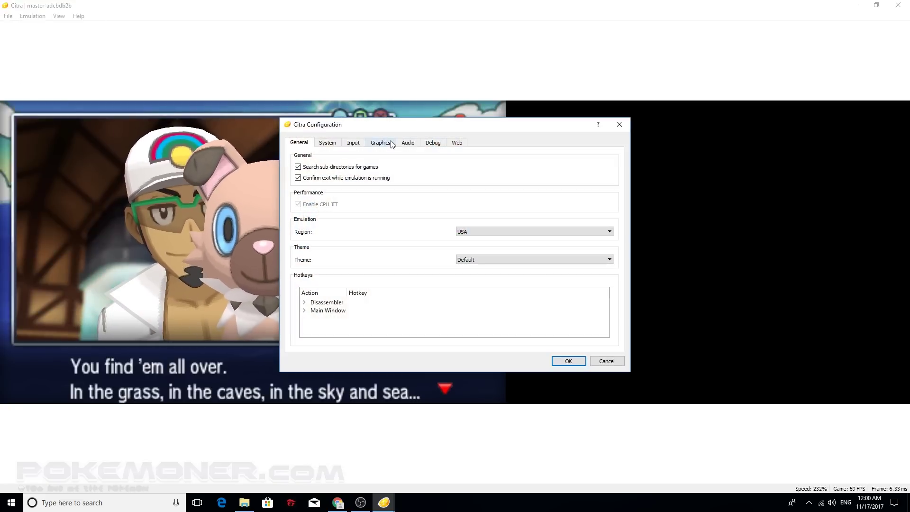
pyautogui.click(389, 142)
pyautogui.click(525, 255)
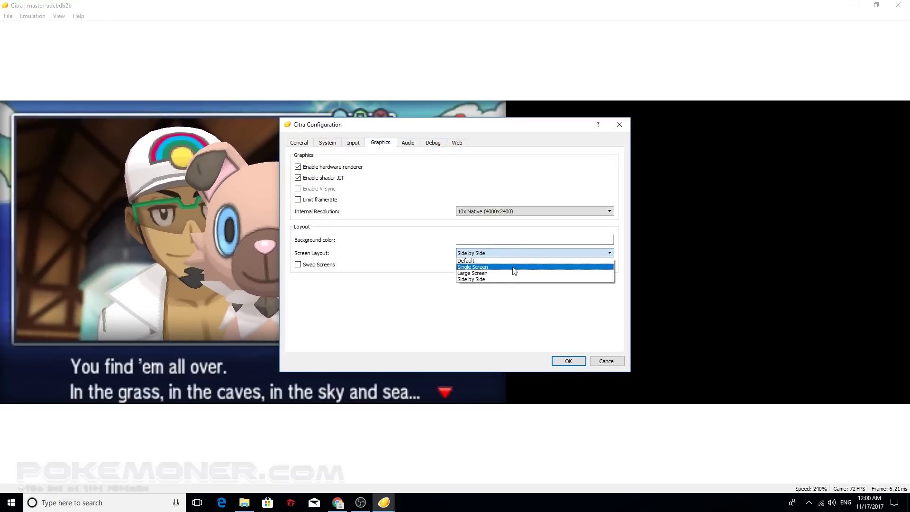
pyautogui.click(514, 273)
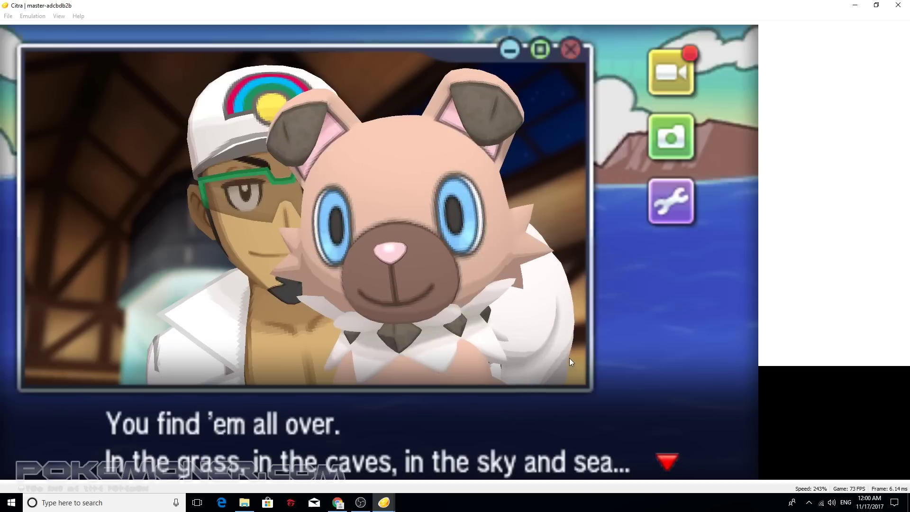
# - Advance the professor's dialogue about Pokémon Trainers, choose a Trainer Passport photo and proceed to the name entry
pyautogui.press('a')
pyautogui.press('a')
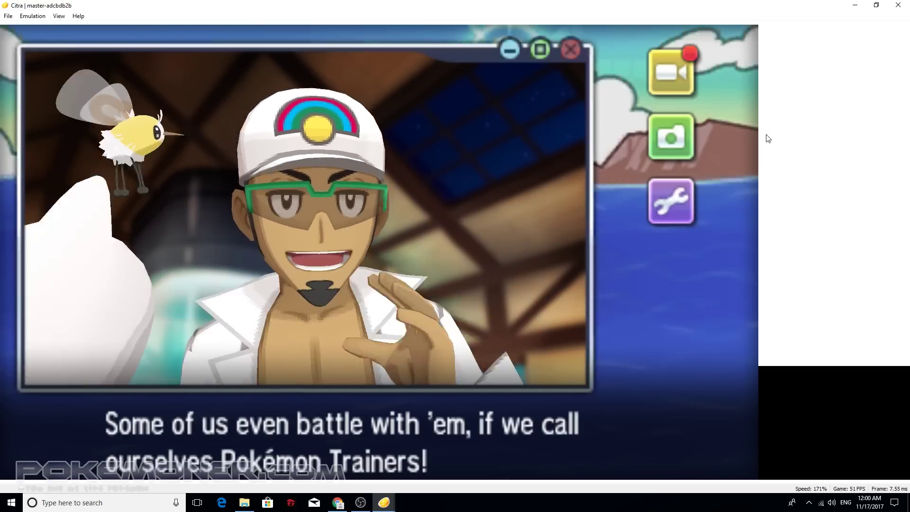
pyautogui.press('a')
pyautogui.press('a')
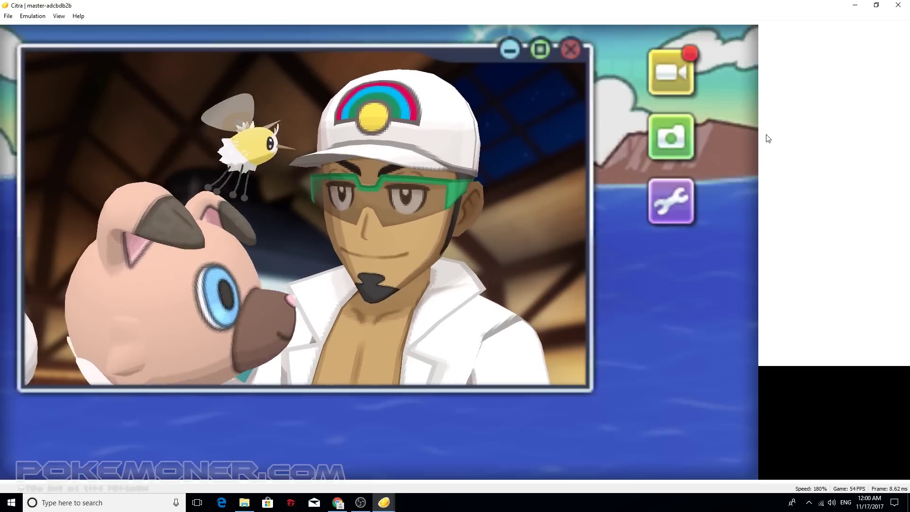
pyautogui.press('a')
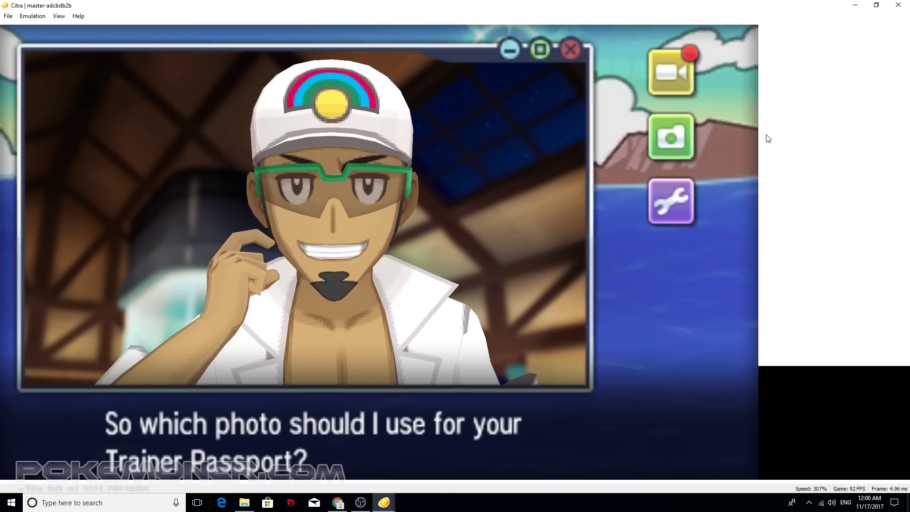
pyautogui.press('a')
pyautogui.press('a')
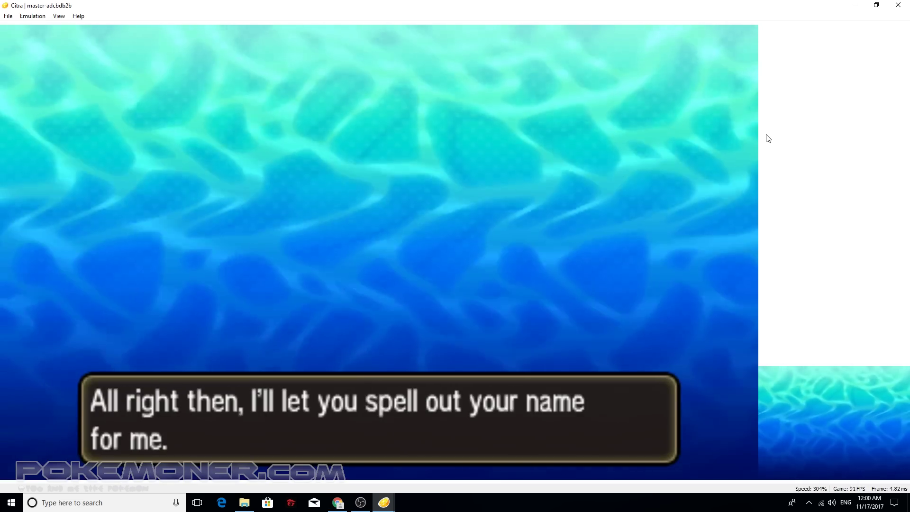
pyautogui.press('a')
# - Spell out pokemoner as the player name on the in-game keyboard and confirm it
pyautogui.press('Down')
pyautogui.press('Right')
pyautogui.press('Right')
pyautogui.press('Right')
pyautogui.press('Right')
pyautogui.press('Right')
pyautogui.press('Right')
pyautogui.press('Right')
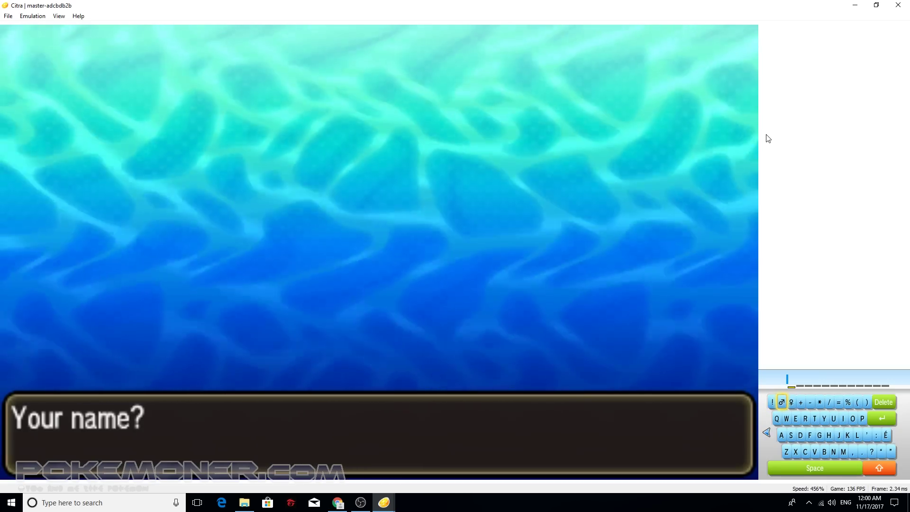
pyautogui.press('x')
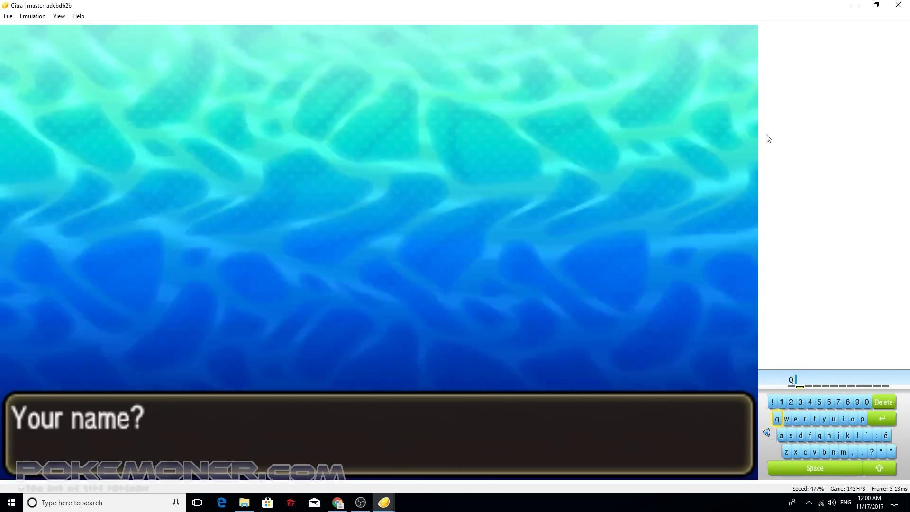
pyautogui.press('Right')
pyautogui.press('Right')
pyautogui.press('Right')
pyautogui.press('Left')
pyautogui.press('a')
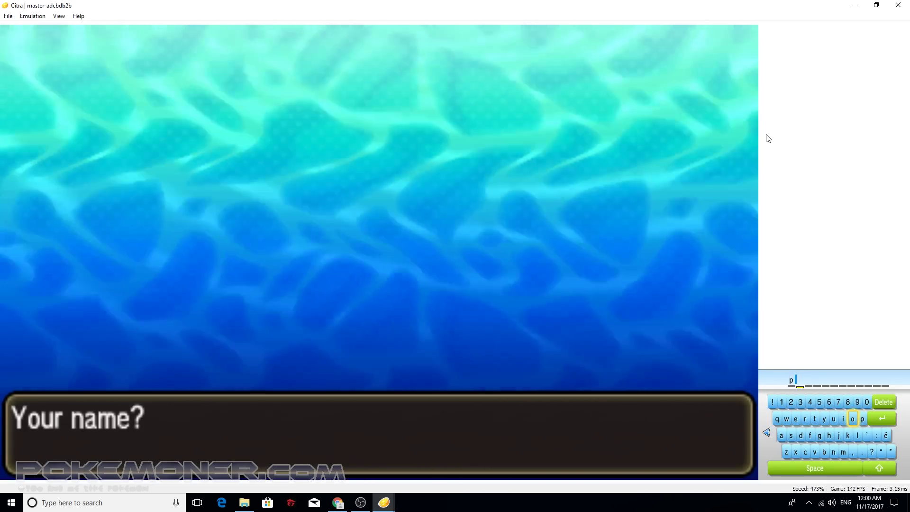
pyautogui.press('Left')
pyautogui.press('a')
pyautogui.press('Down')
pyautogui.press('a')
pyautogui.press('Up')
pyautogui.press('Left')
pyautogui.press('Left')
pyautogui.press('Left')
pyautogui.press('Left')
pyautogui.press('Left')
pyautogui.press('Left')
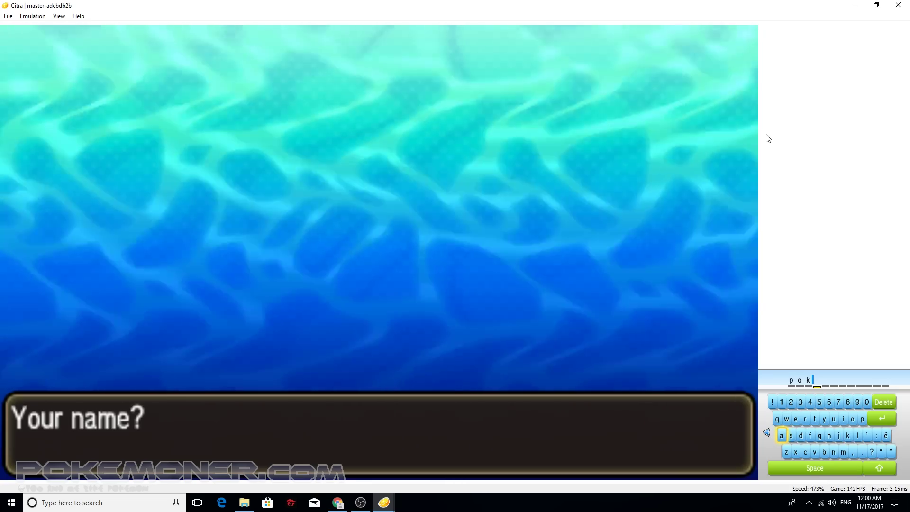
pyautogui.press('a')
pyautogui.press('Down')
pyautogui.press('Right')
pyautogui.press('Right')
pyautogui.press('Down')
pyautogui.press('Right')
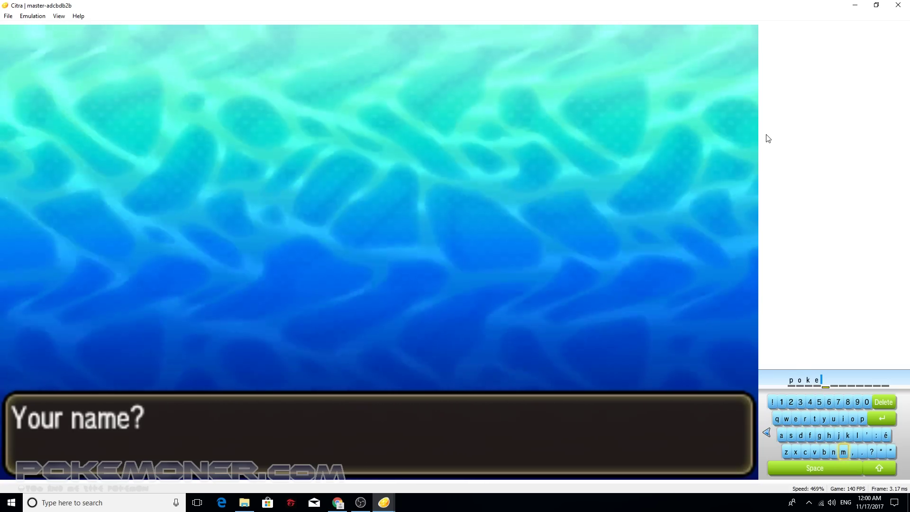
pyautogui.press('a')
pyautogui.press('Up')
pyautogui.press('Up')
pyautogui.press('Right')
pyautogui.press('Right')
pyautogui.press('Left')
pyautogui.press('a')
pyautogui.press('Down')
pyautogui.press('Down')
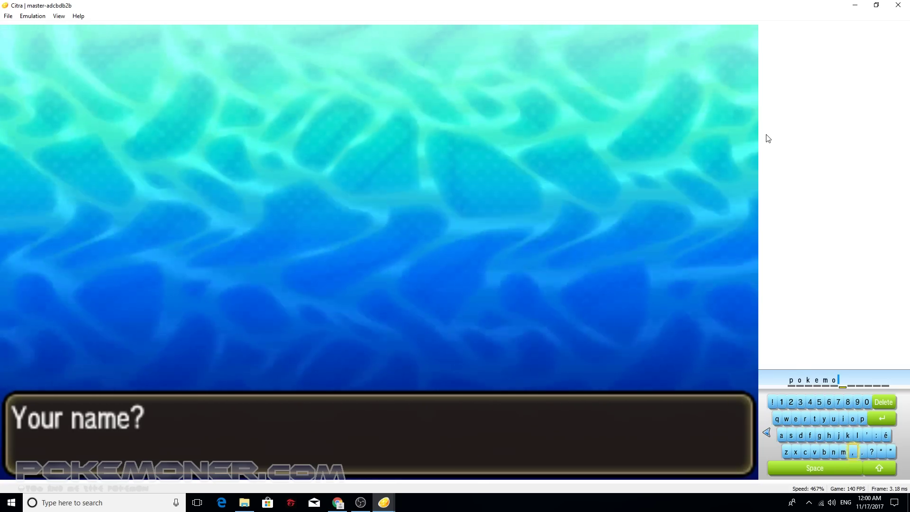
pyautogui.press('Left')
pyautogui.press('Left')
pyautogui.press('a')
pyautogui.press('Up')
pyautogui.press('Left')
pyautogui.press('Left')
pyautogui.press('Left')
pyautogui.press('Left')
pyautogui.press('Left')
pyautogui.press('Up')
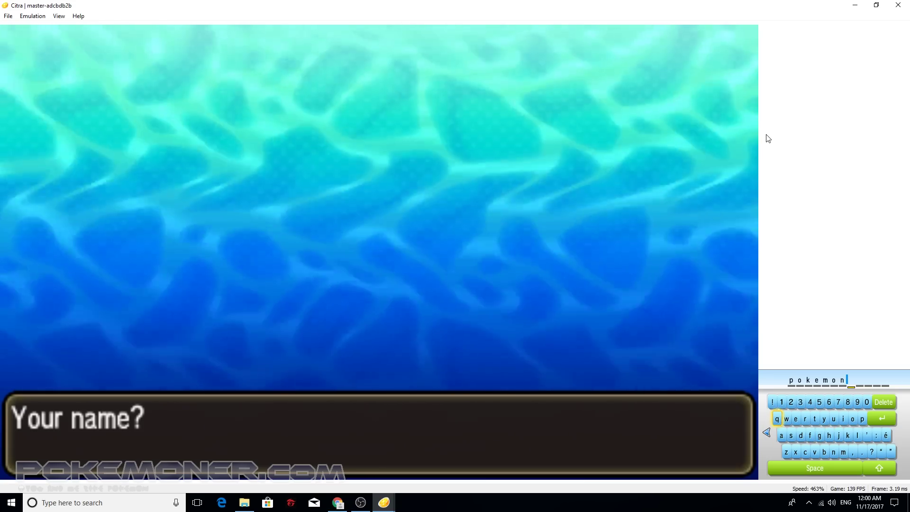
pyautogui.press('Right')
pyautogui.press('Right')
pyautogui.press('a')
pyautogui.press('Right')
pyautogui.press('a')
pyautogui.press('Right')
pyautogui.press('Right')
pyautogui.press('Right')
pyautogui.press('Right')
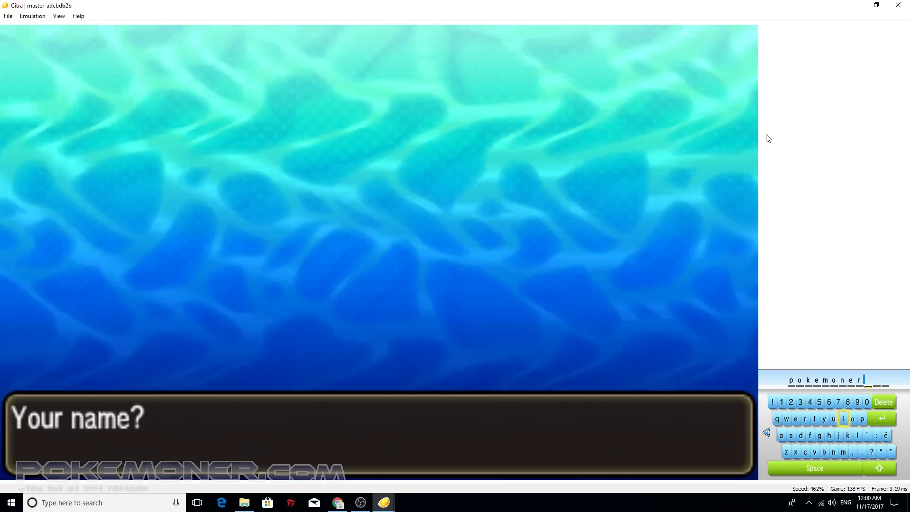
pyautogui.press('Right')
pyautogui.press('Right')
pyautogui.press('Right')
pyautogui.press('a')
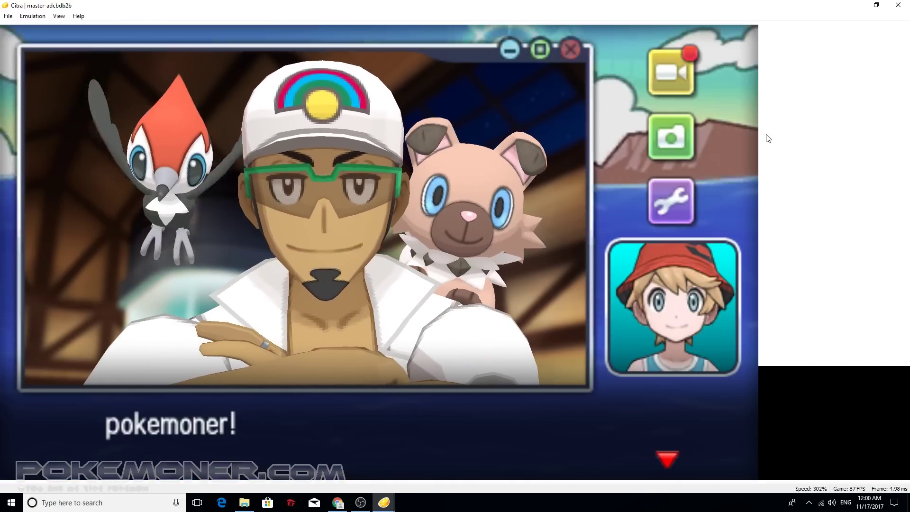
# - Advance the professor's remaining dialogue to start the opening night scene
pyautogui.press('a')
pyautogui.press('a')
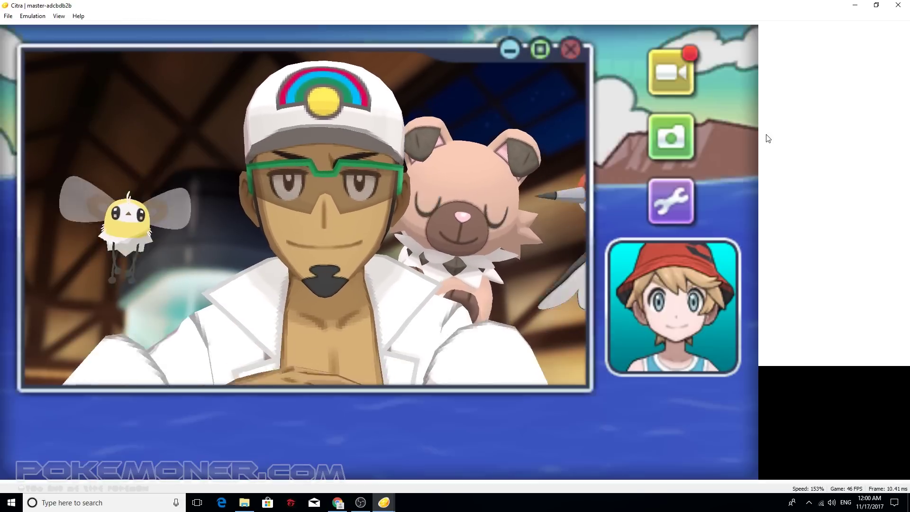
pyautogui.press('a')
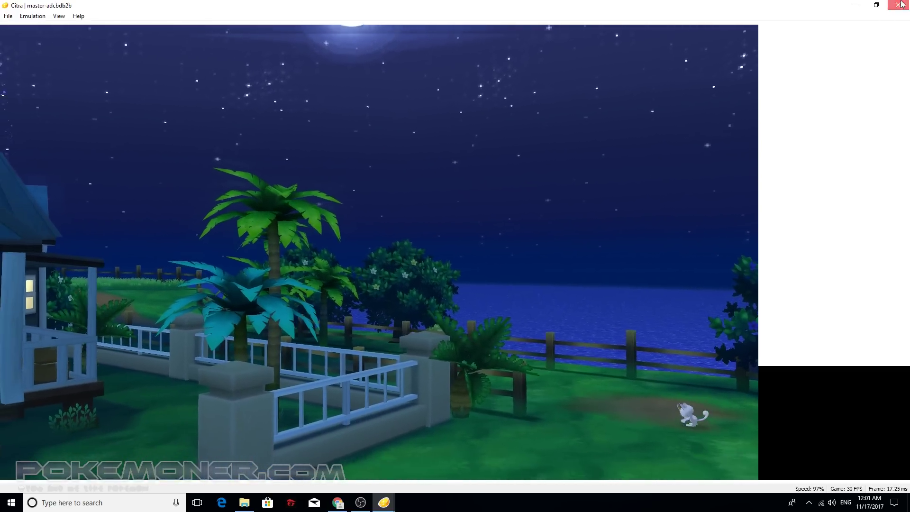
# - Close the emulator and confirm the exit while the game is running
pyautogui.click(901, 5)
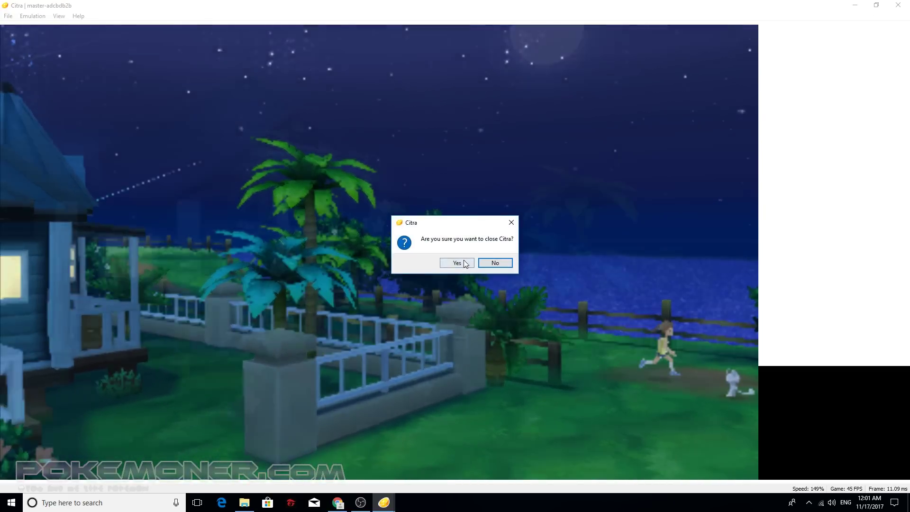
pyautogui.click(459, 261)
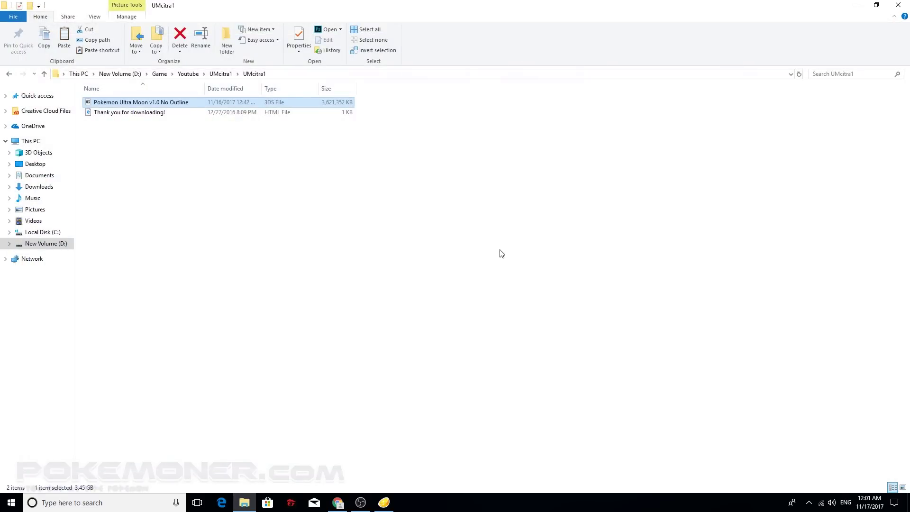